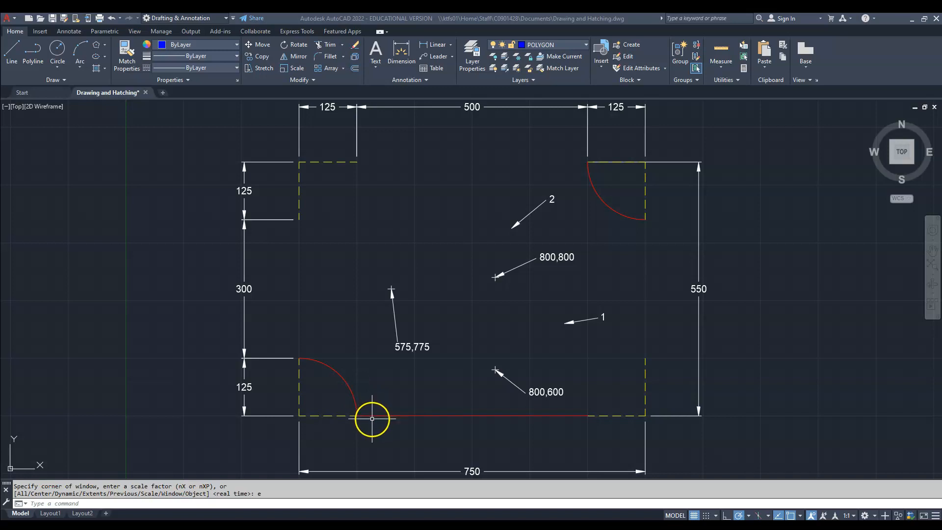
# - Erase the red upper-right arc, lower-left arc and bottom line of the outline
pyautogui.click(600, 200)
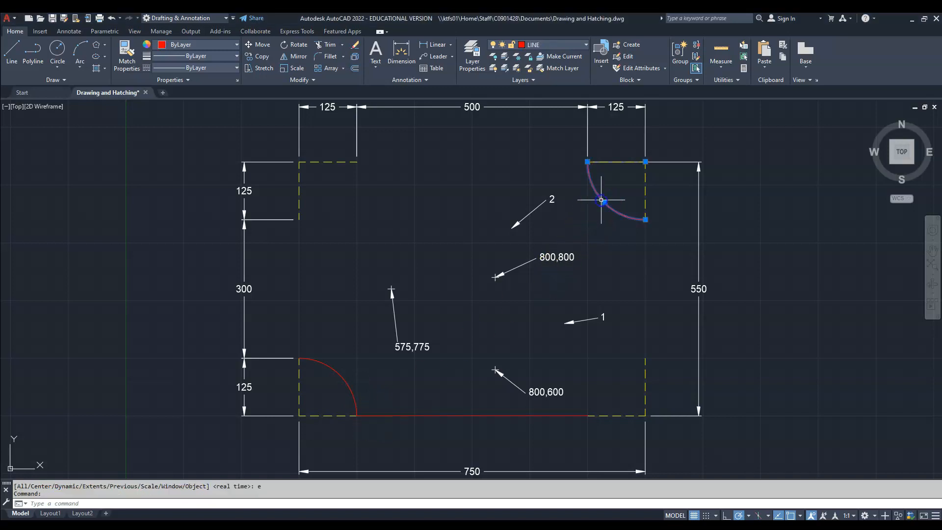
pyautogui.write('e')
pyautogui.press('Return')
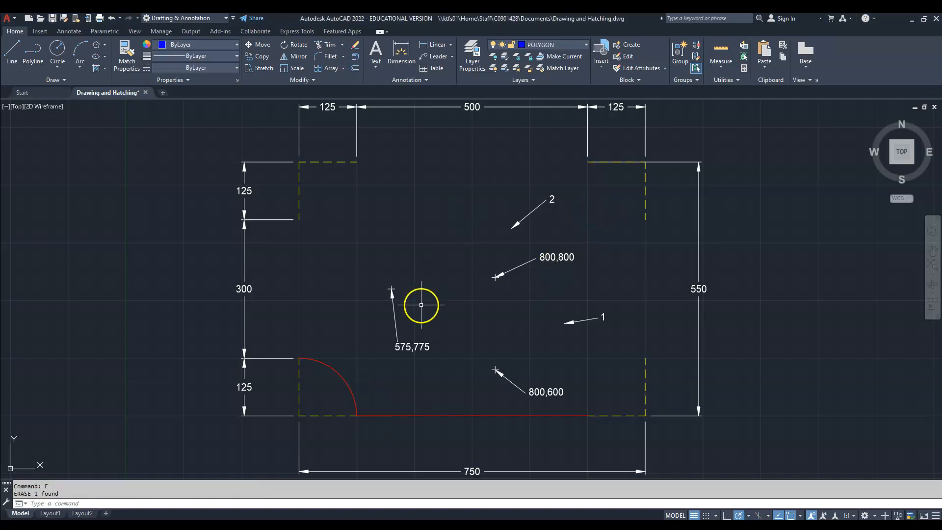
pyautogui.click(346, 385)
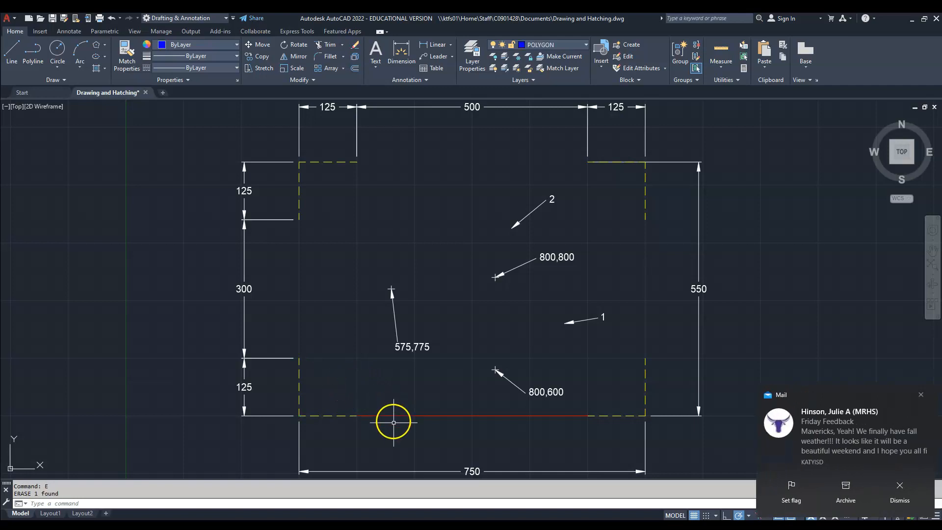
pyautogui.click(394, 417)
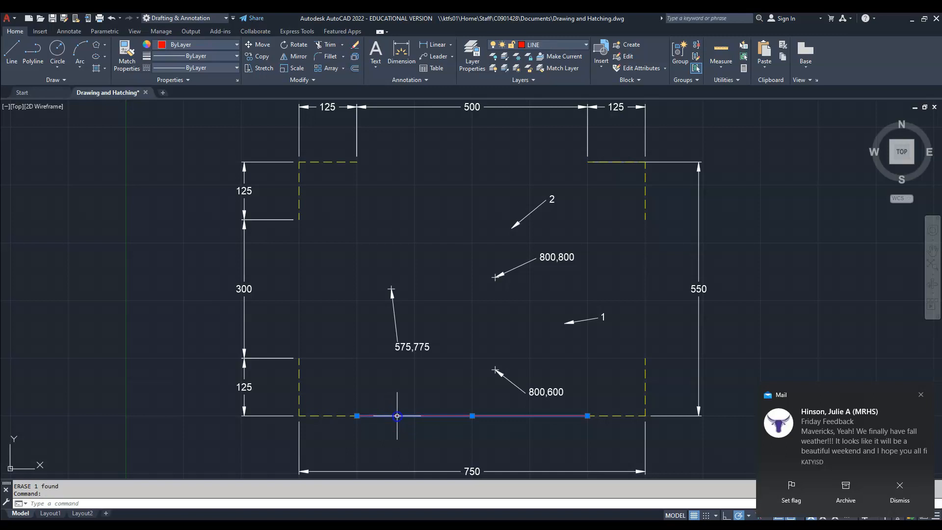
pyautogui.press('e')
pyautogui.press('Return')
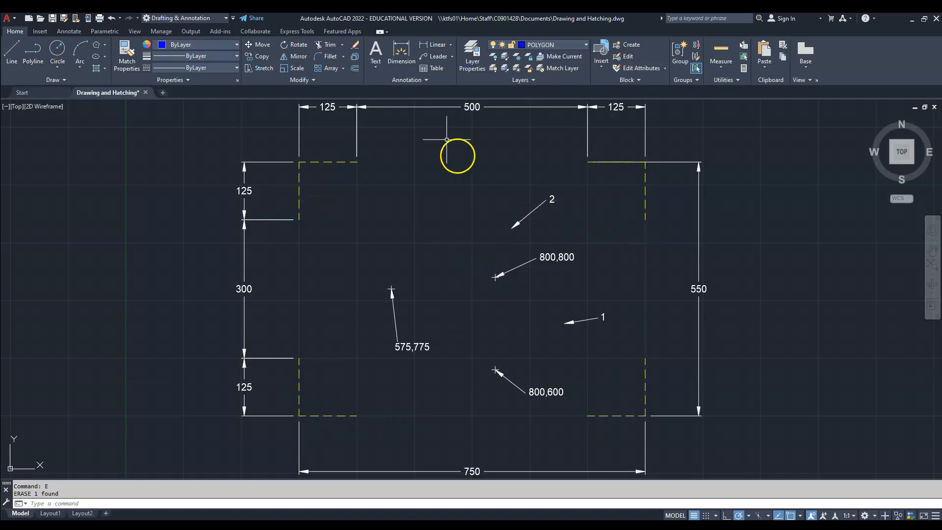
# - Make LINE the current layer and start a polyline with the 500-long top edge, running from its right end to its left end
pyautogui.click(582, 46)
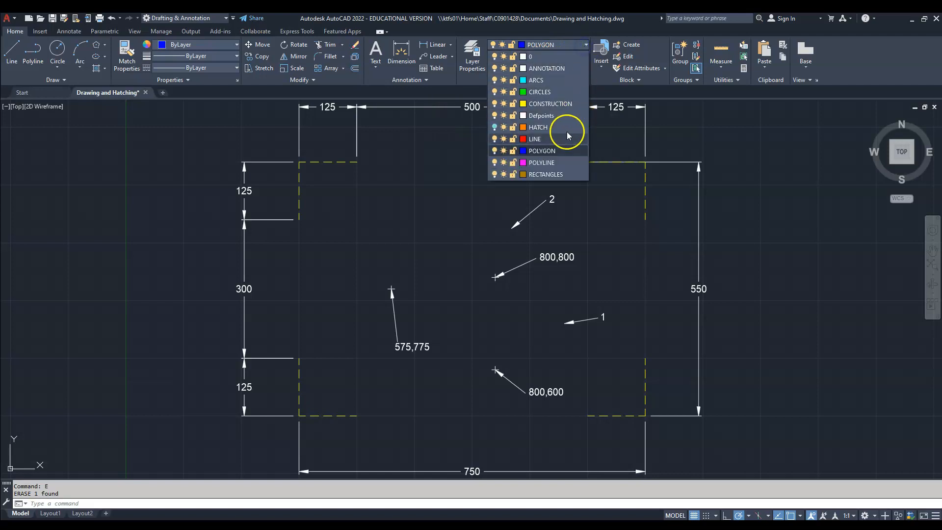
pyautogui.click(562, 140)
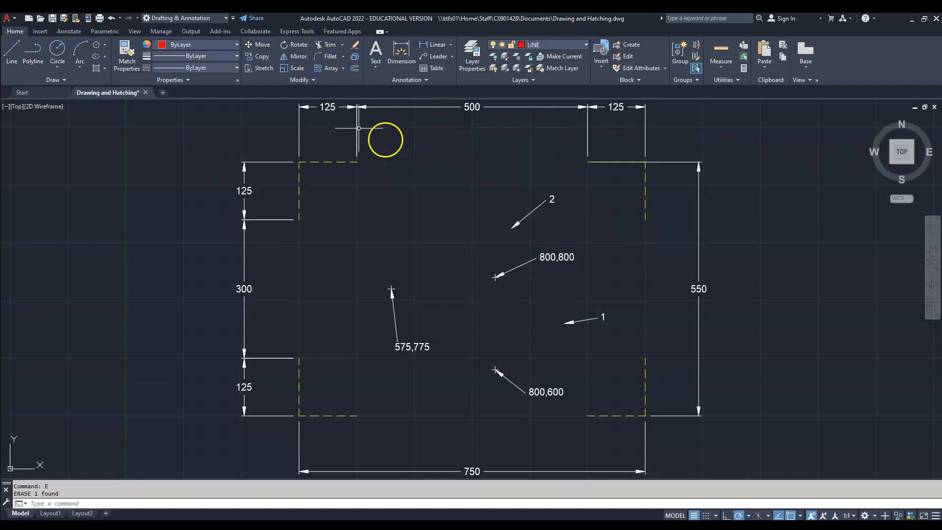
pyautogui.click(33, 53)
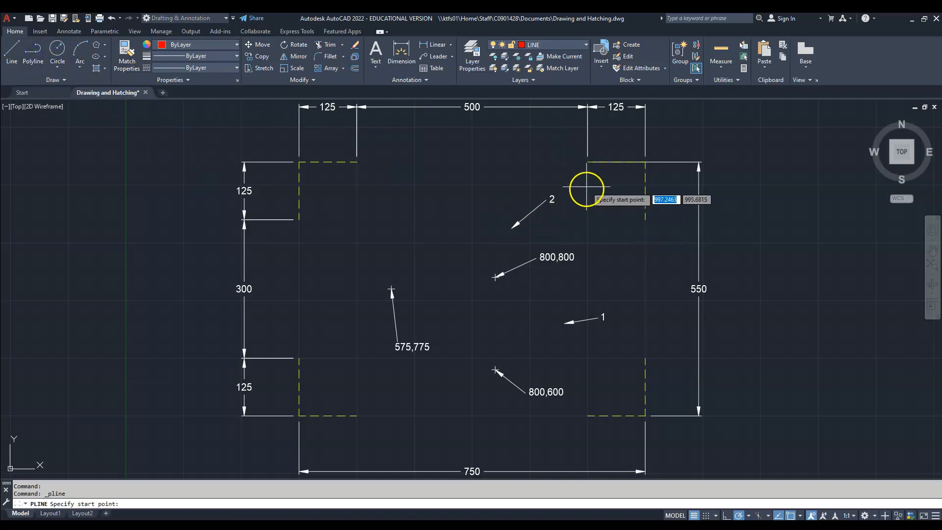
pyautogui.click(588, 163)
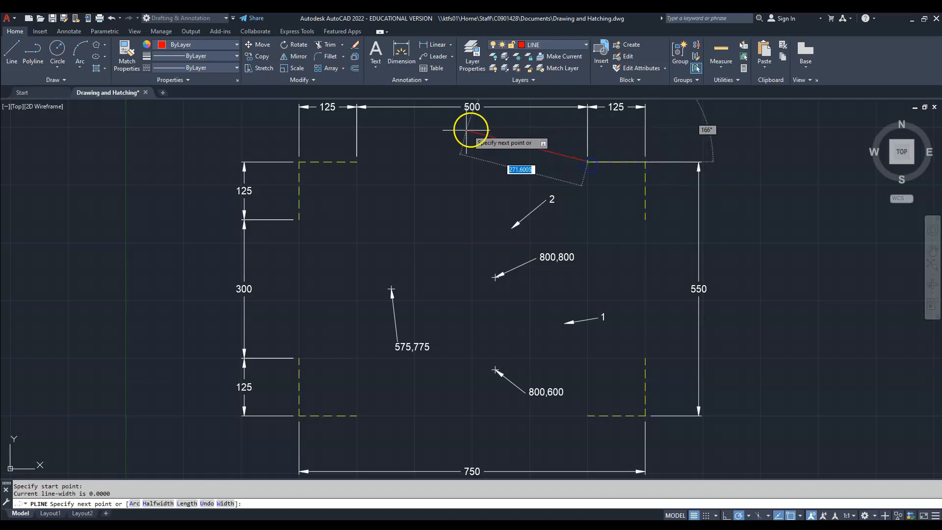
pyautogui.click(356, 162)
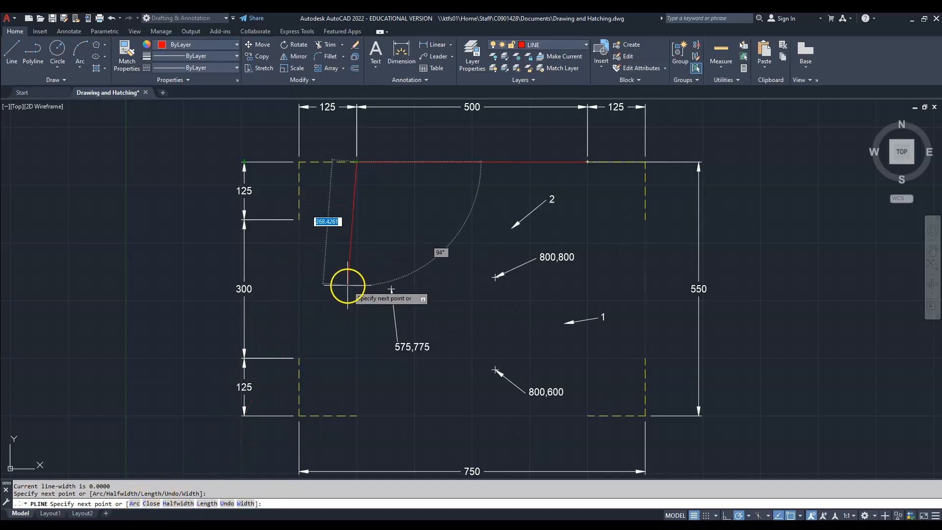
# - Continue the polyline with a concave arc centred on the upper-left construction corner, followed by the straight 300-long left edge
pyautogui.press('Return')
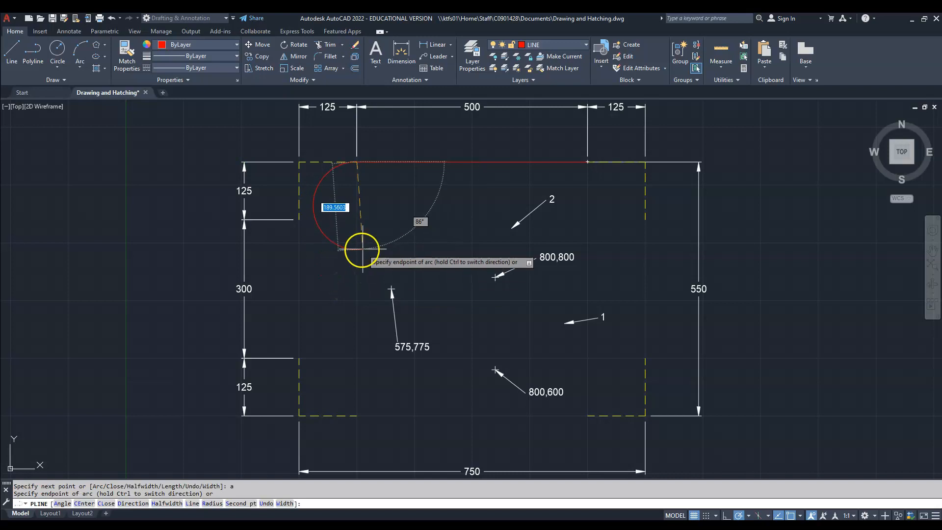
pyautogui.write('ce')
pyautogui.press('Return')
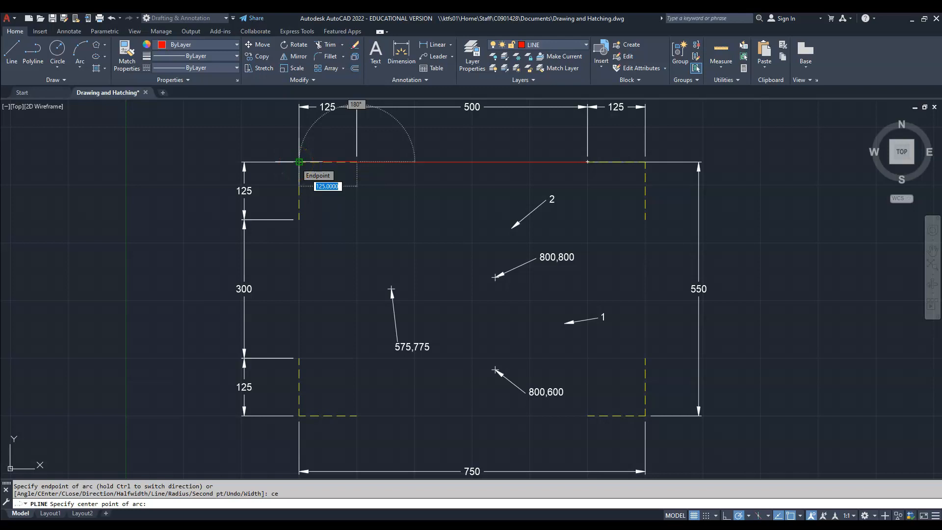
pyautogui.click(299, 162)
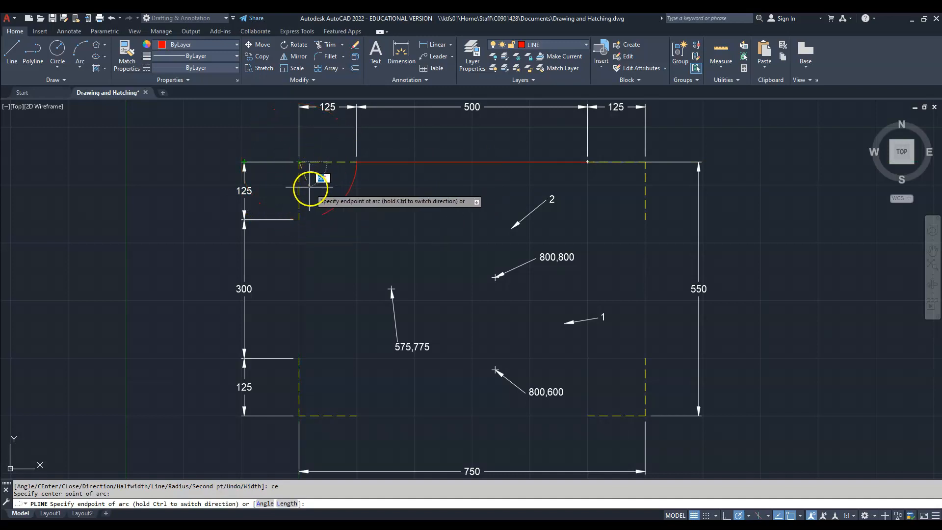
pyautogui.click(301, 220)
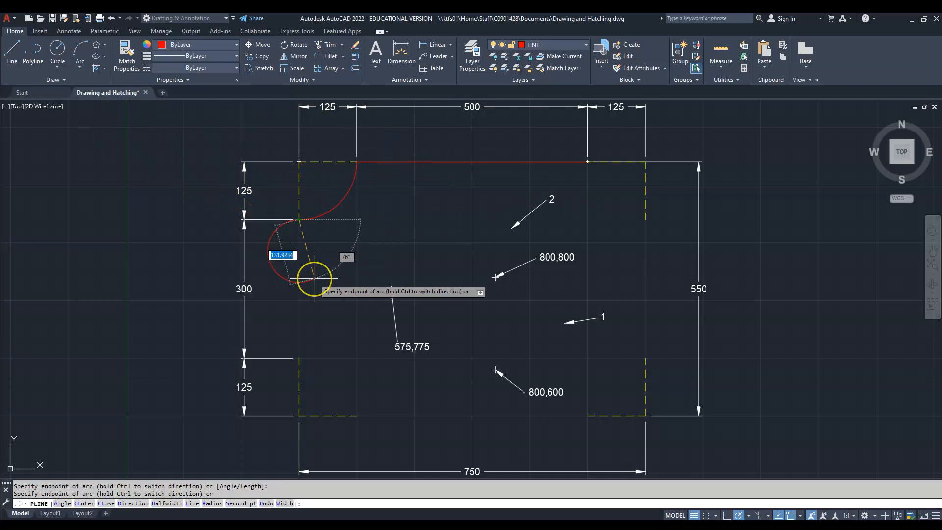
pyautogui.write('l')
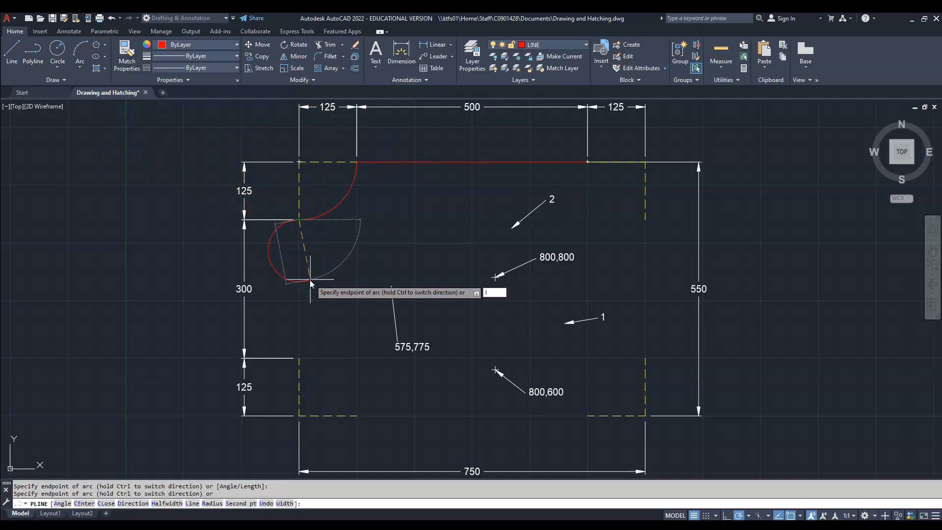
pyautogui.press('Return')
pyautogui.click(299, 358)
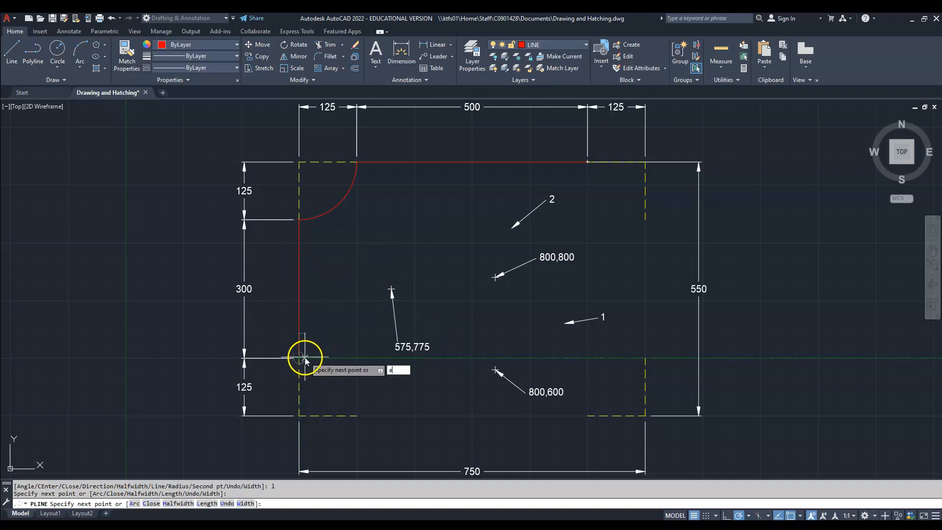
# - Continue the polyline with a concave arc centred on the lower-left construction corner, followed by the straight bottom edge
pyautogui.write('a')
pyautogui.press('Return')
pyautogui.write('ce')
pyautogui.press('Return')
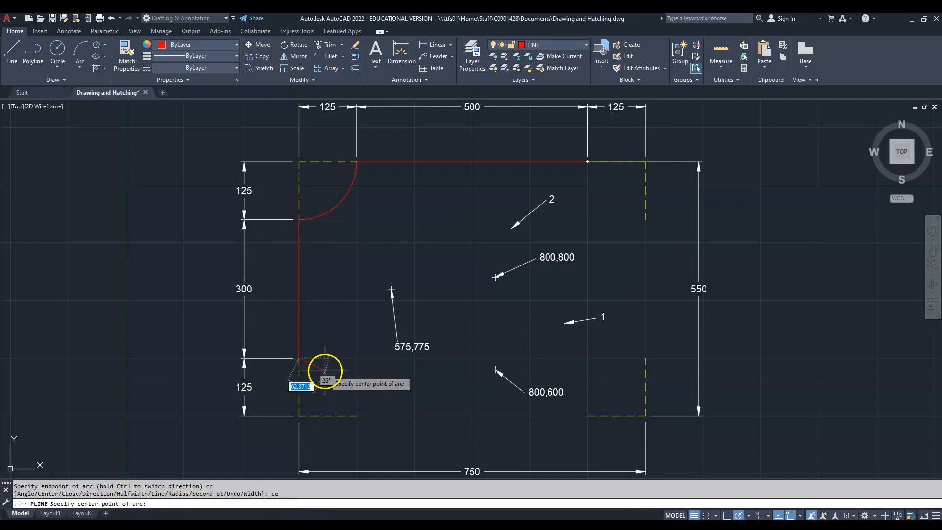
pyautogui.click(300, 415)
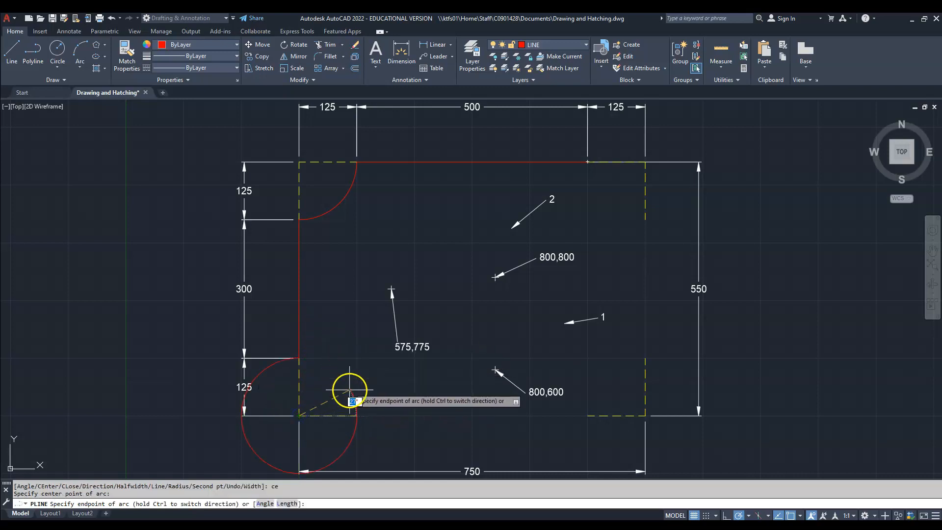
pyautogui.press('ctrl')
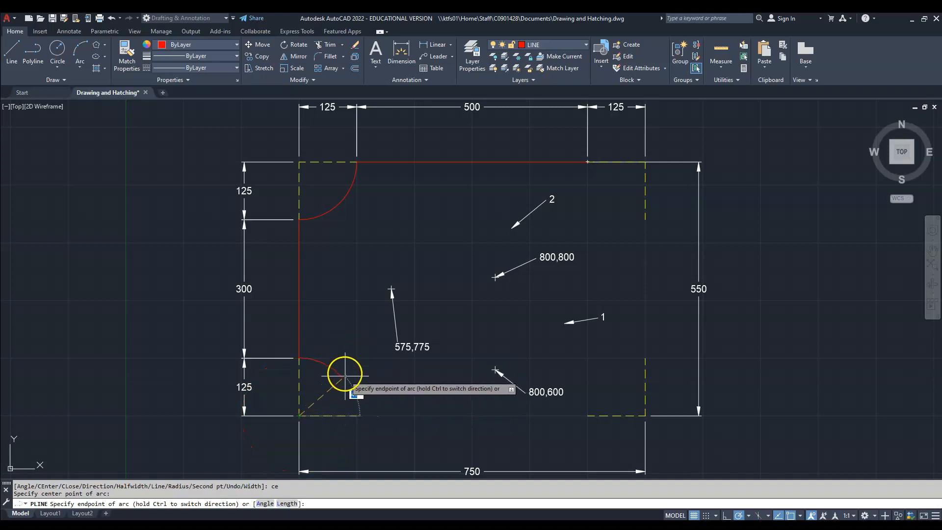
pyautogui.click(360, 416)
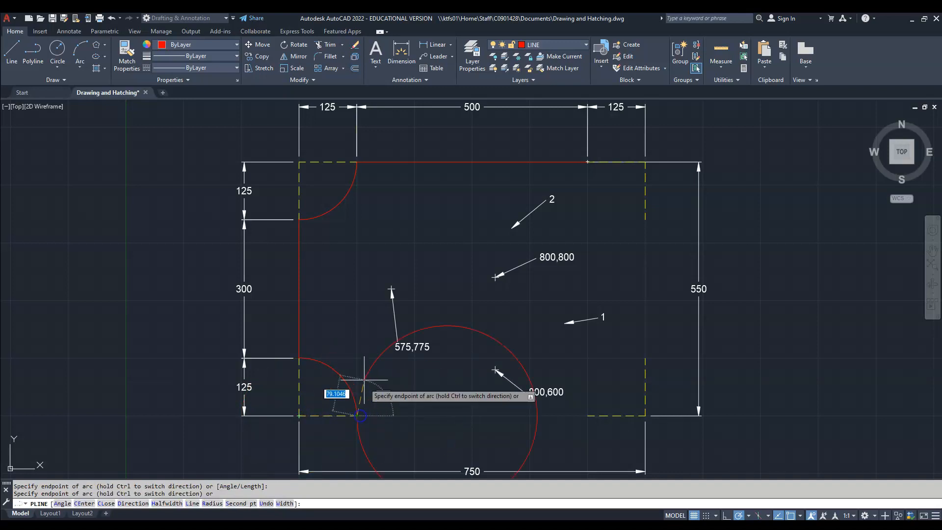
pyautogui.write('l')
pyautogui.press('Return')
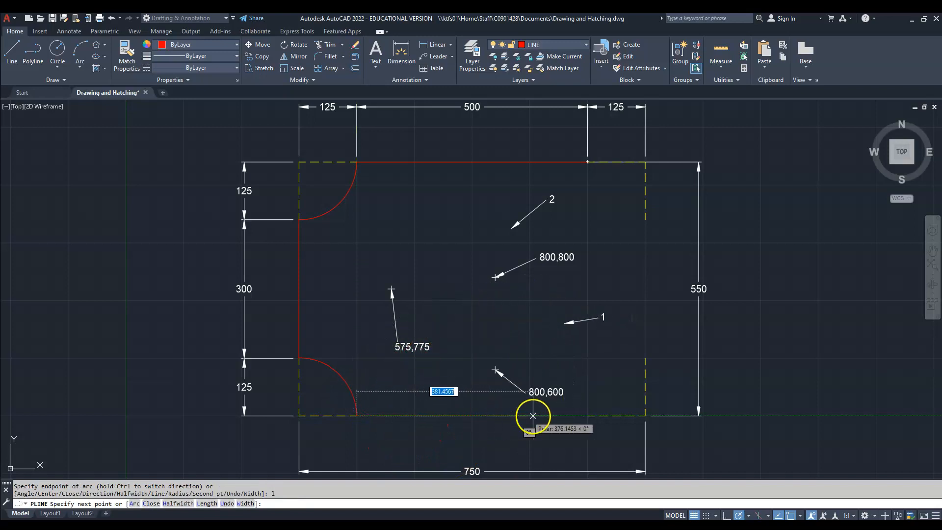
pyautogui.click(587, 416)
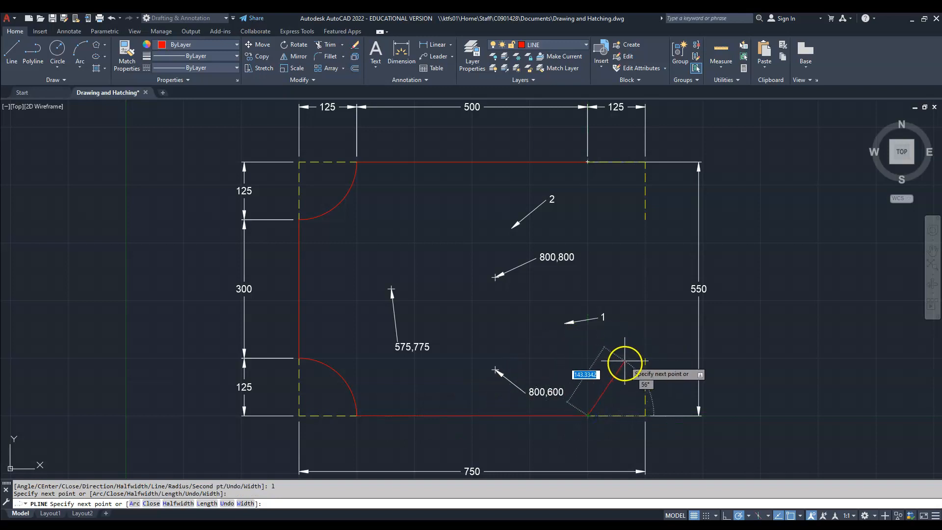
# - Continue the polyline with a concave arc centred on the lower-right construction corner, followed by the straight right edge
pyautogui.write('a')
pyautogui.press('Return')
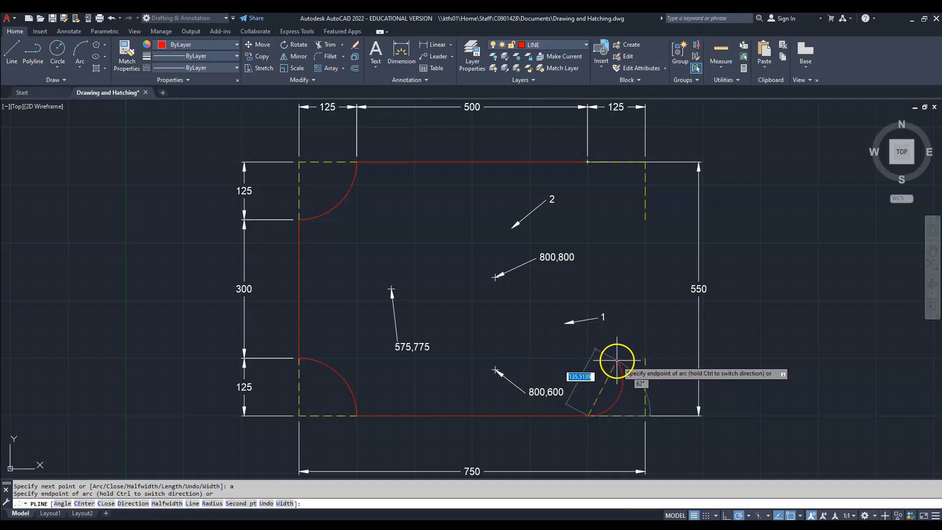
pyautogui.write('c')
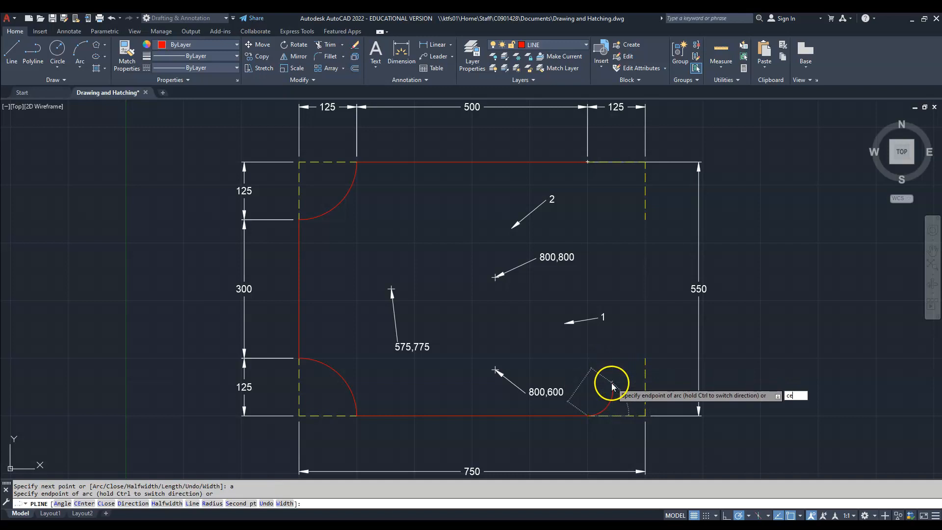
pyautogui.write('e')
pyautogui.press('Return')
pyautogui.click(645, 416)
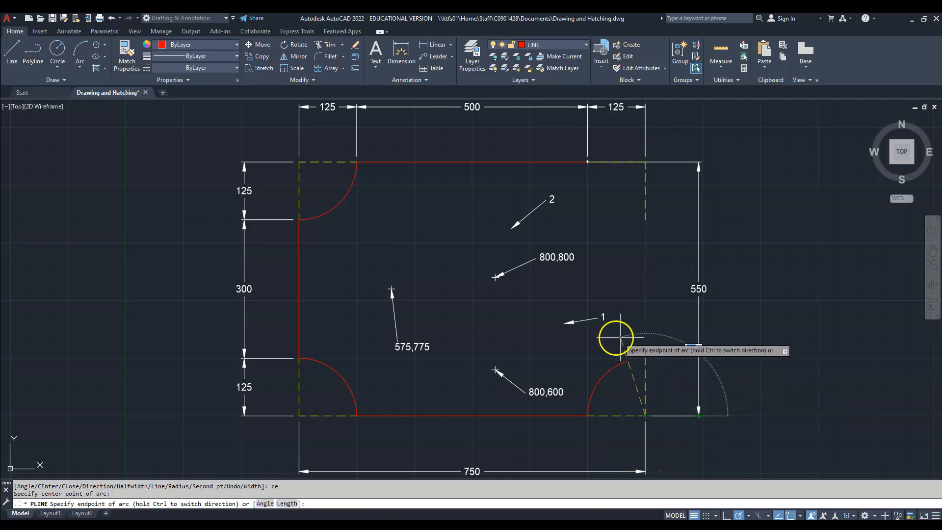
pyautogui.click(642, 359)
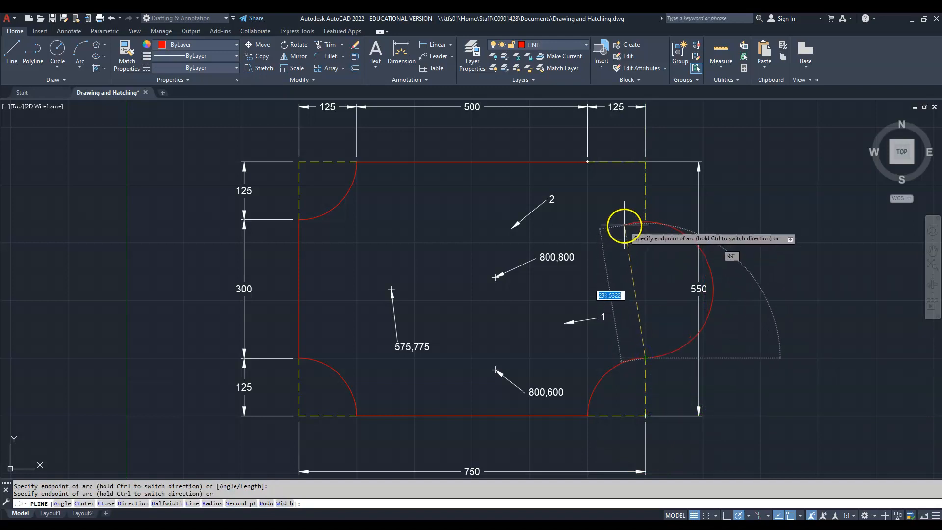
pyautogui.write('l')
pyautogui.press('Return')
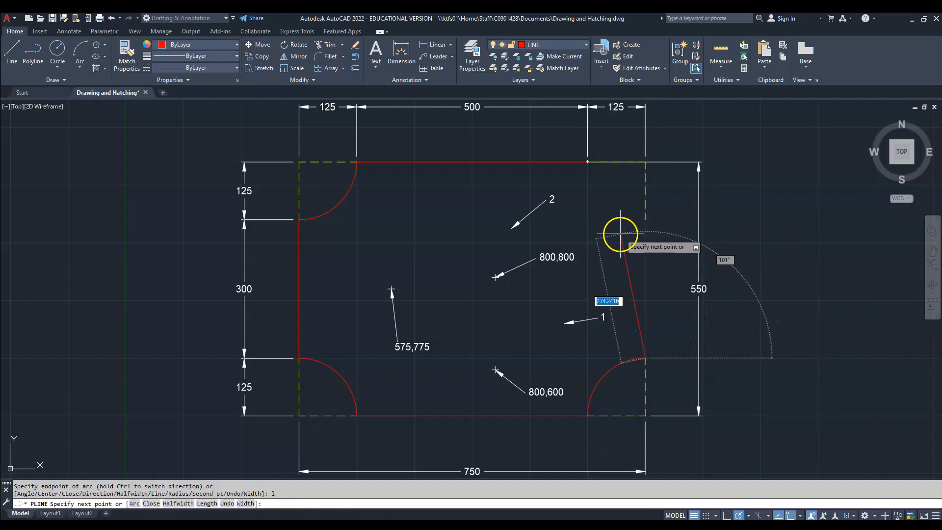
pyautogui.click(644, 219)
# - Finish the outline with a concave arc centred on the upper-right construction corner back to the start point, and close the polyline
pyautogui.write('a')
pyautogui.press('Return')
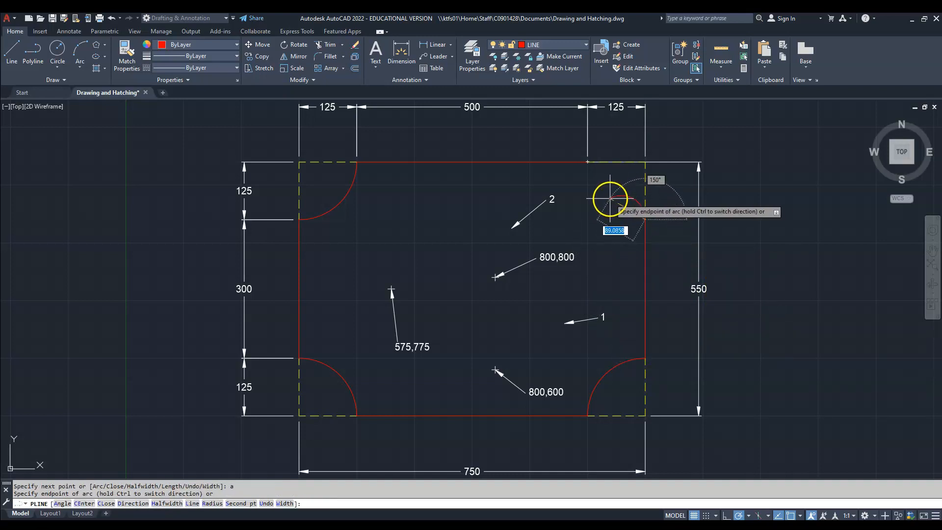
pyautogui.write('ce')
pyautogui.press('Return')
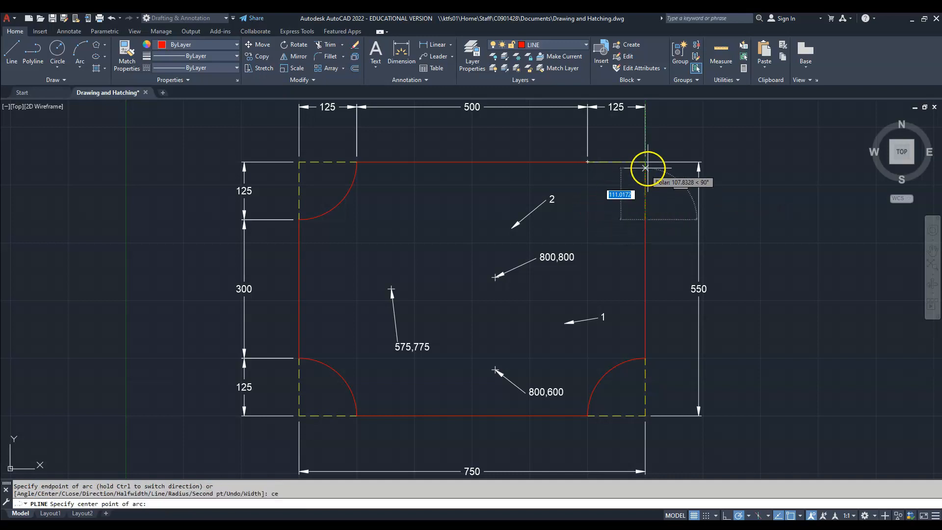
pyautogui.click(645, 161)
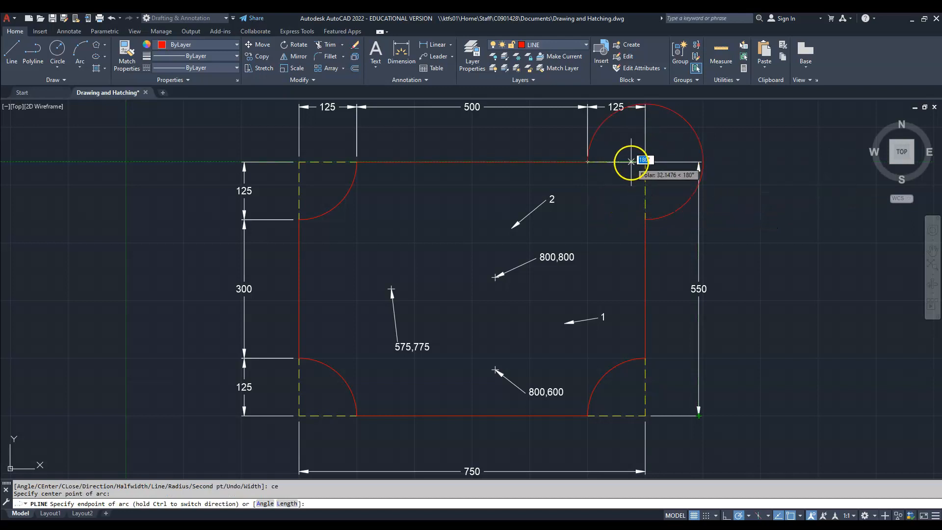
pyautogui.click(587, 162)
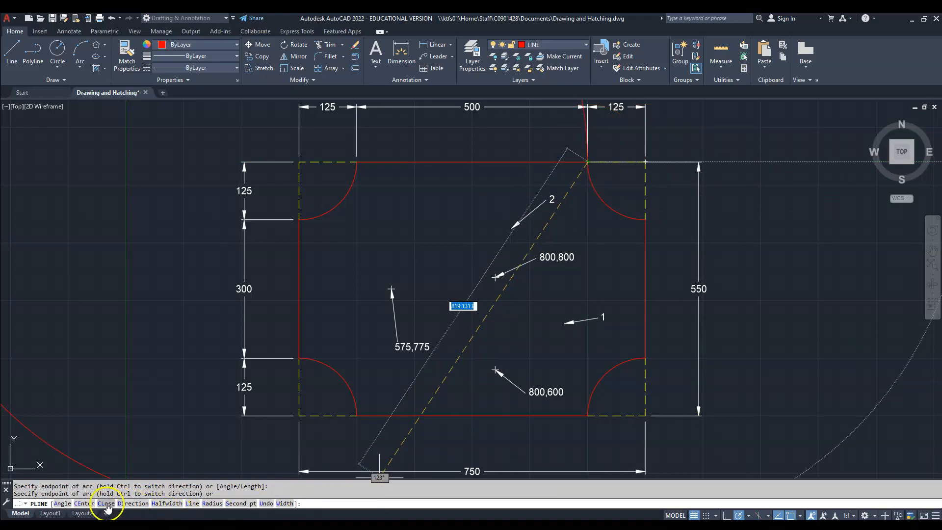
pyautogui.write('cl')
pyautogui.press('Return')
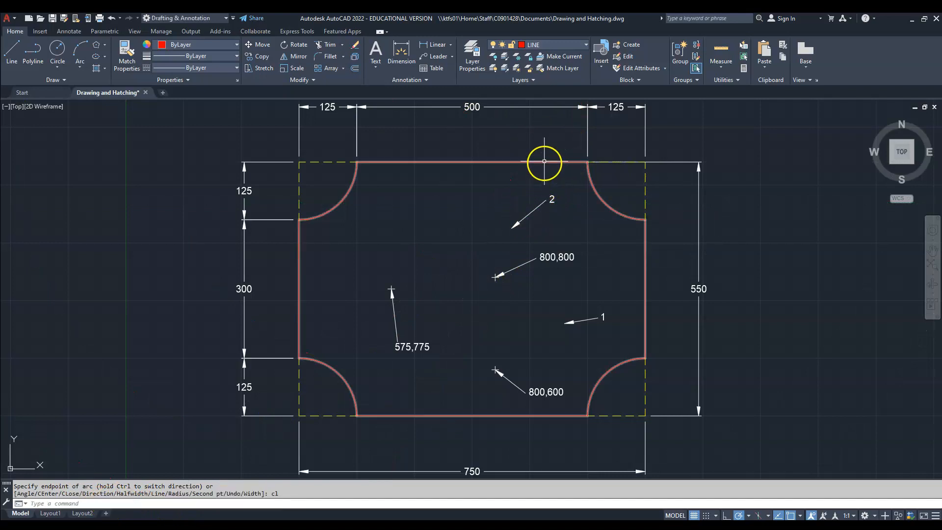
pyautogui.click(540, 162)
pyautogui.press('Escape')
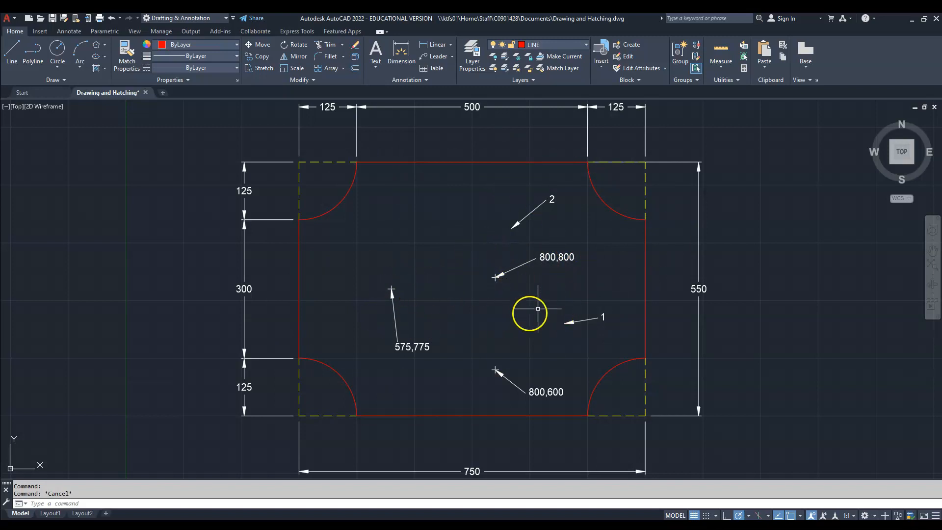
# - Make CIRCLES the current layer
pyautogui.click(585, 44)
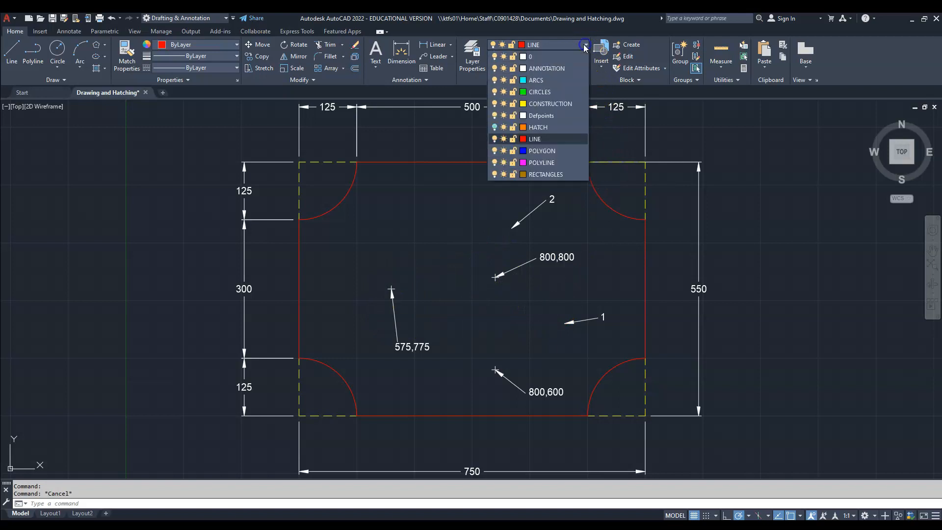
pyautogui.click(549, 94)
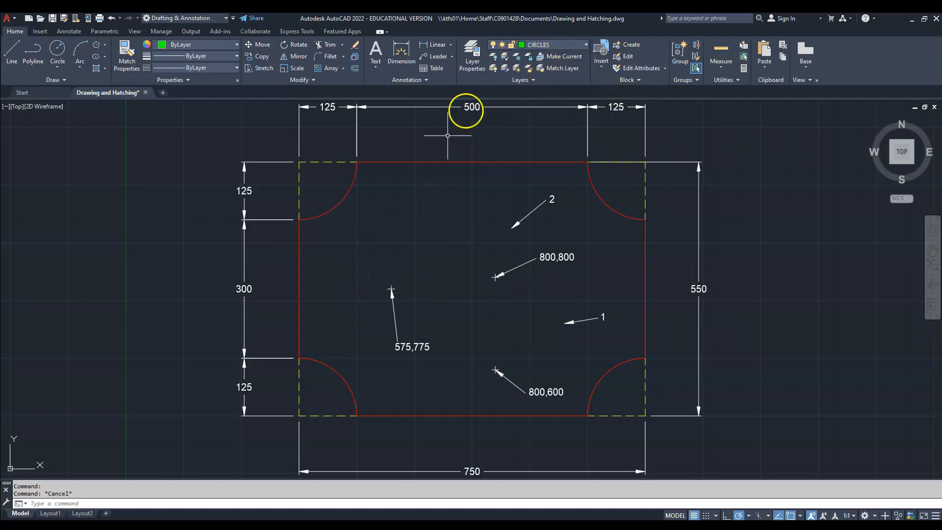
# - Draw a circle centred at 575,775 with a radius of 100
pyautogui.click(57, 49)
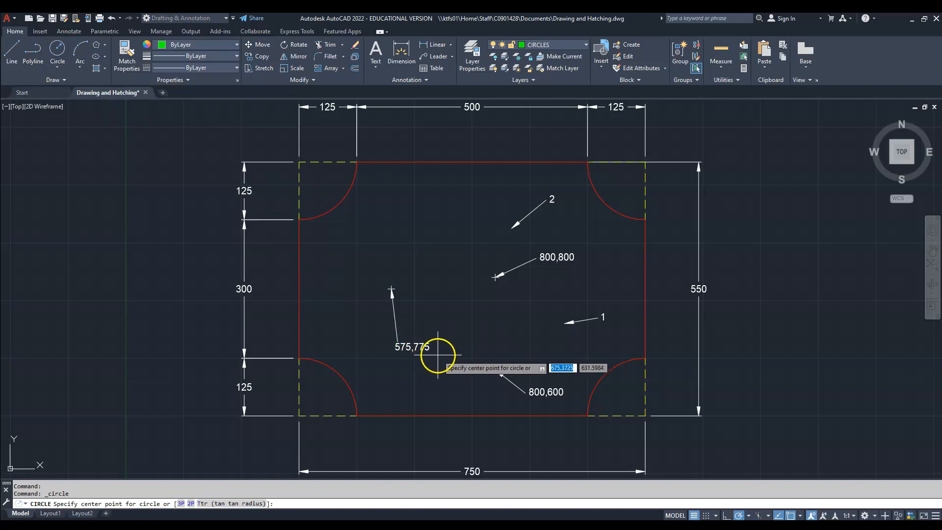
pyautogui.write('575')
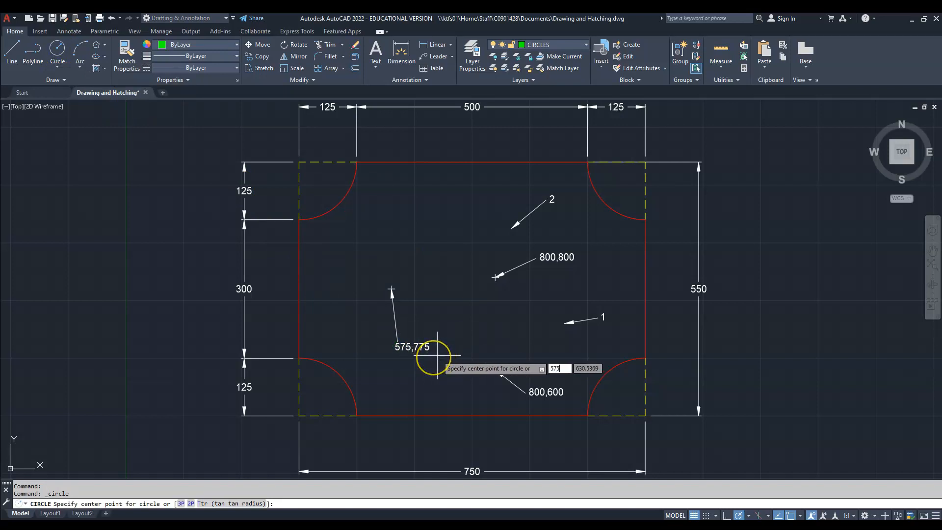
pyautogui.press('Tab')
pyautogui.write('775')
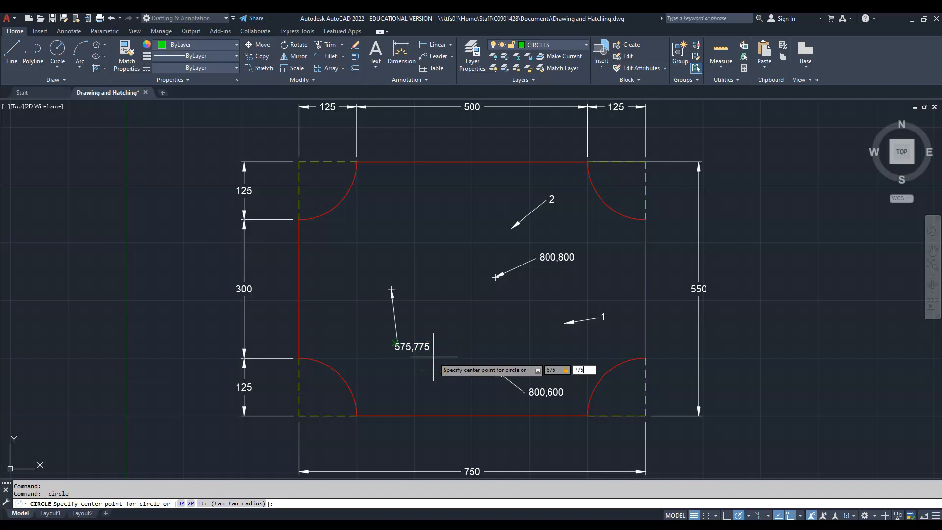
pyautogui.press('Return')
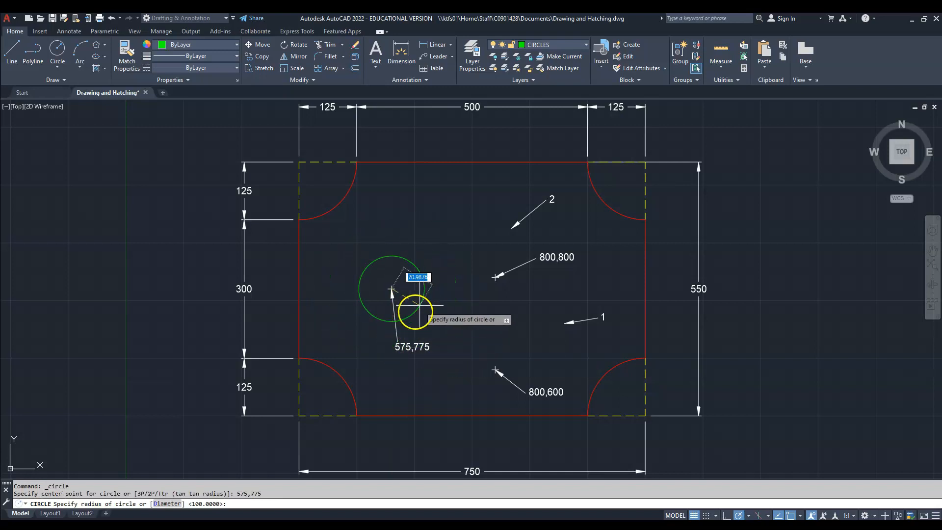
pyautogui.write('100')
pyautogui.press('Return')
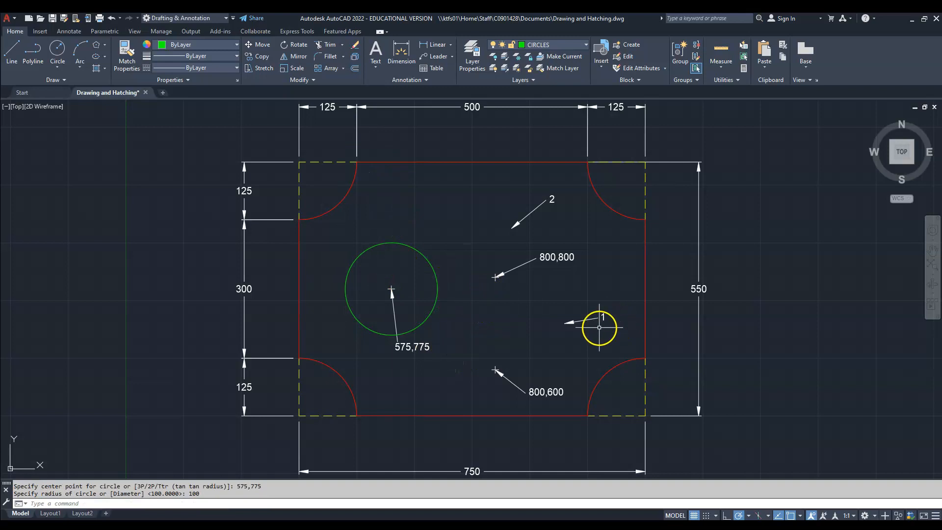
# - Make RECTANGLES the current layer and start a rectangle with its first corner at 800,600
pyautogui.click(585, 45)
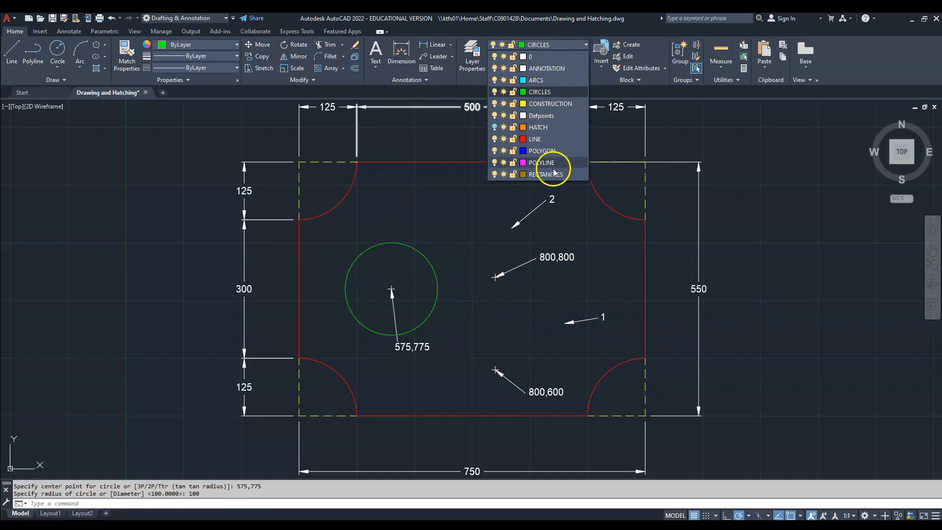
pyautogui.click(552, 176)
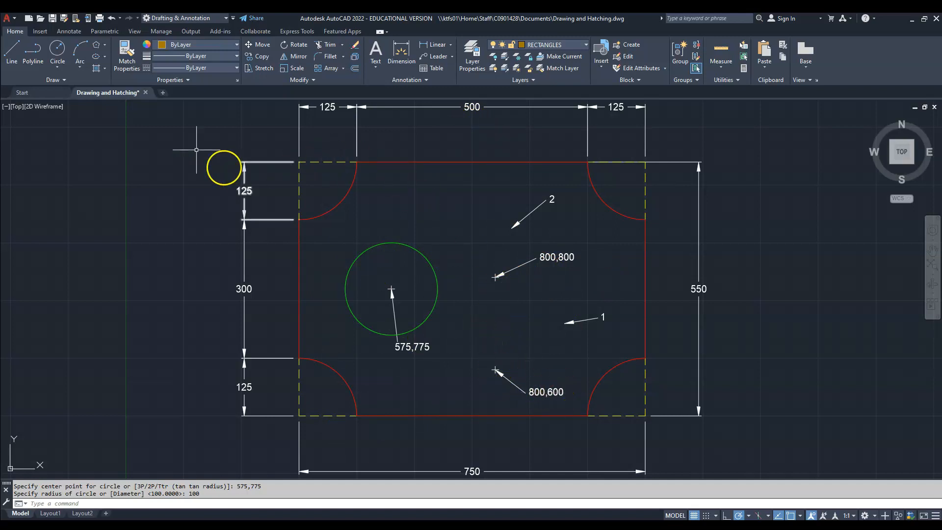
pyautogui.click(104, 45)
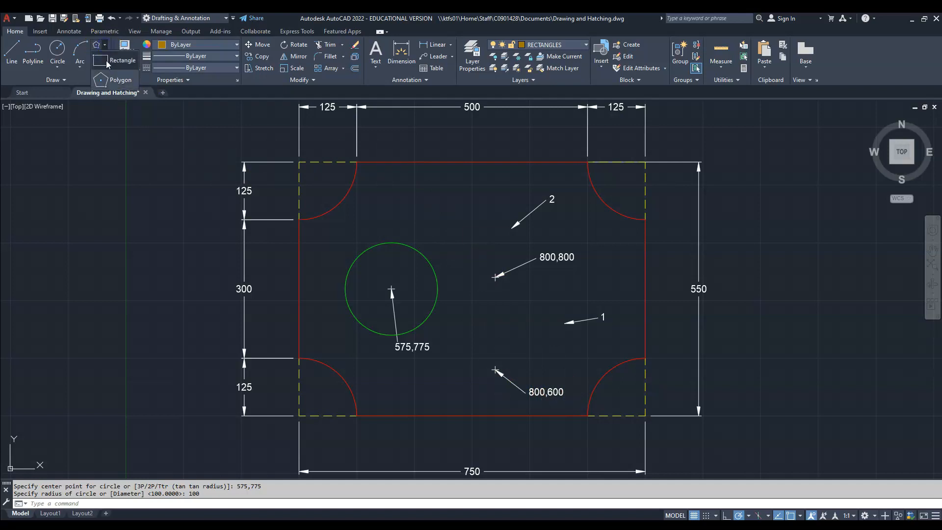
pyautogui.click(107, 63)
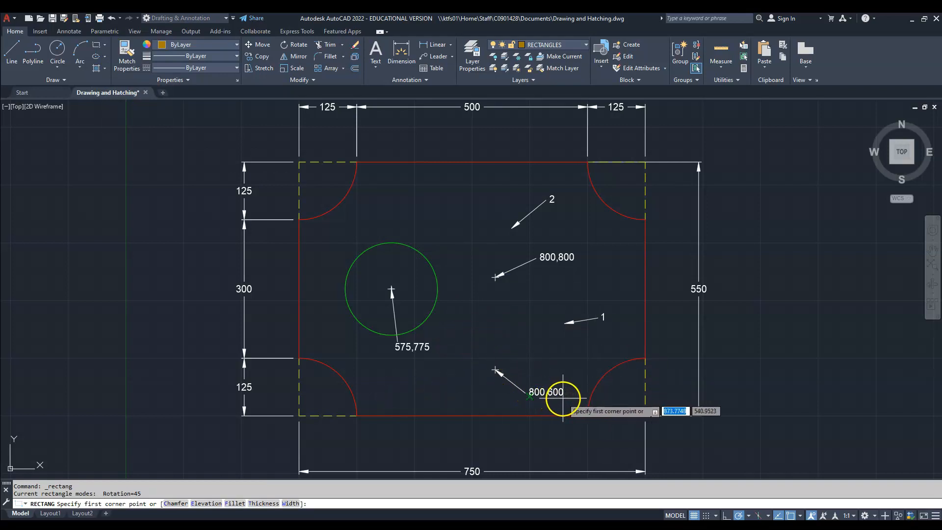
pyautogui.write('800')
pyautogui.press('Tab')
pyautogui.write('600')
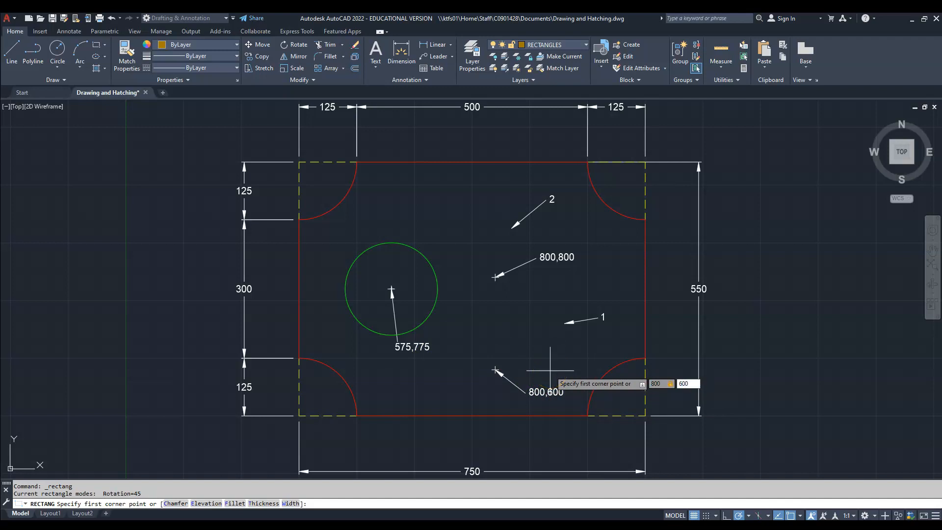
pyautogui.press('Return')
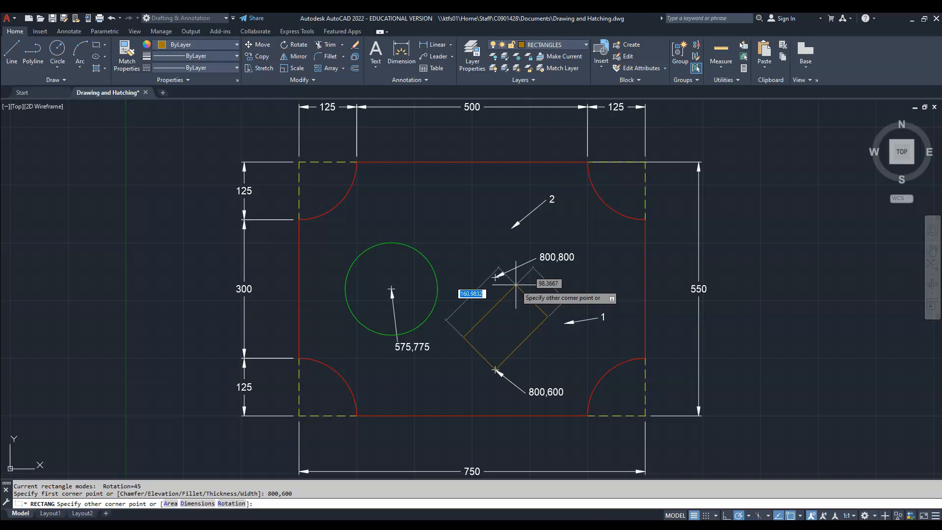
# - Complete the rectangle with rotation 0, length 150 and width 200, extending up and to the right from its first corner
pyautogui.write('r')
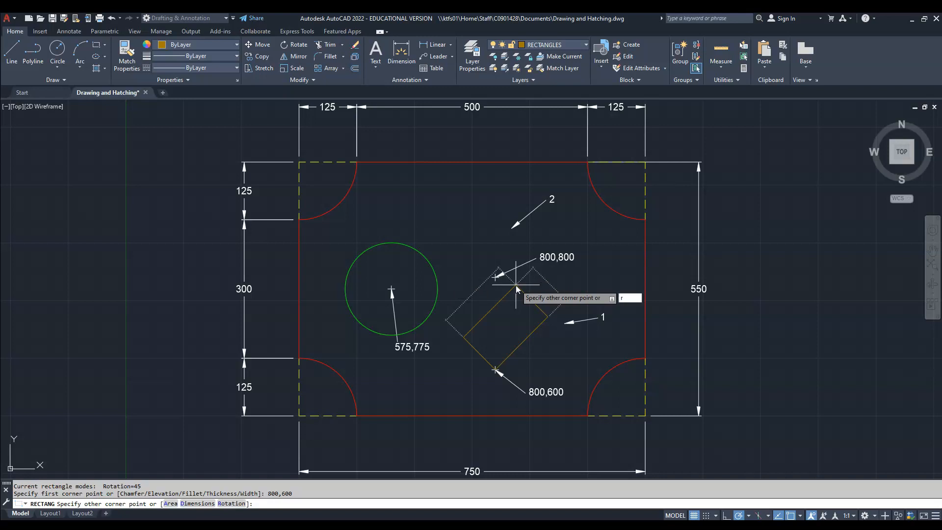
pyautogui.press('Return')
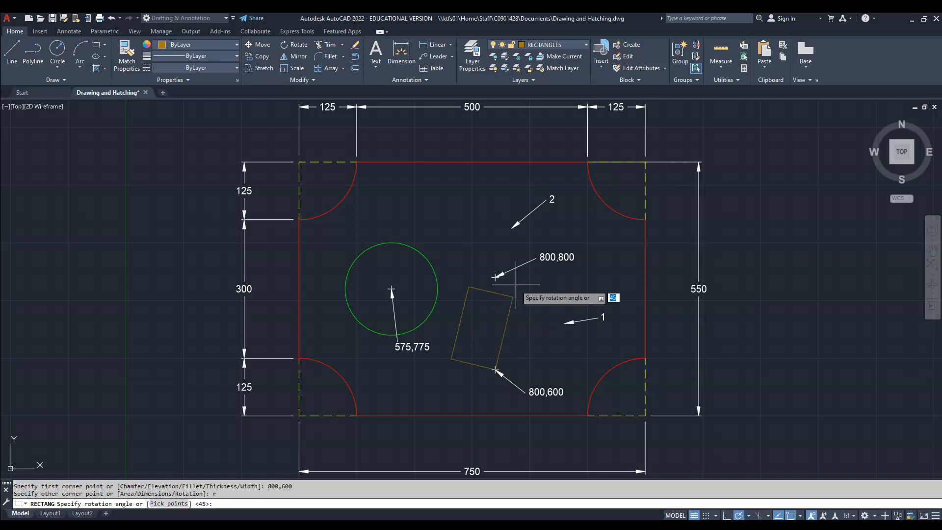
pyautogui.write('0')
pyautogui.press('Return')
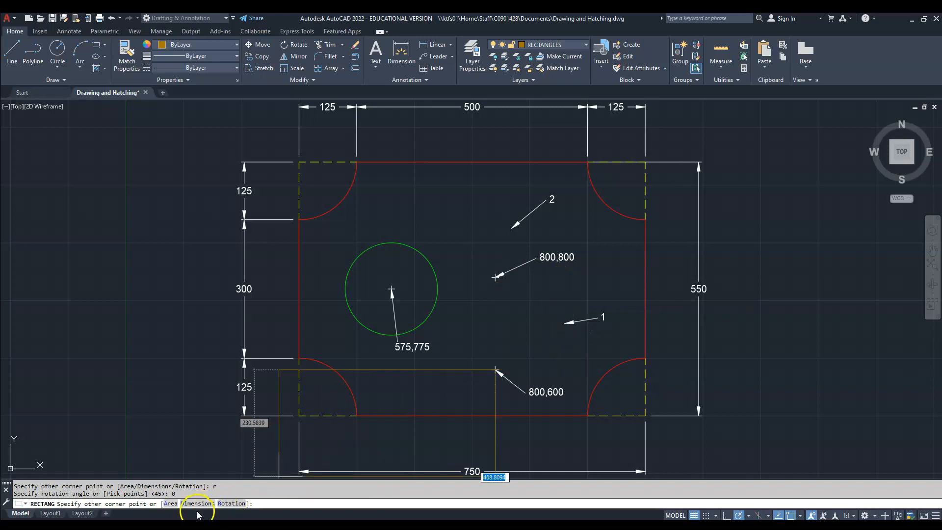
pyautogui.write('d')
pyautogui.press('Return')
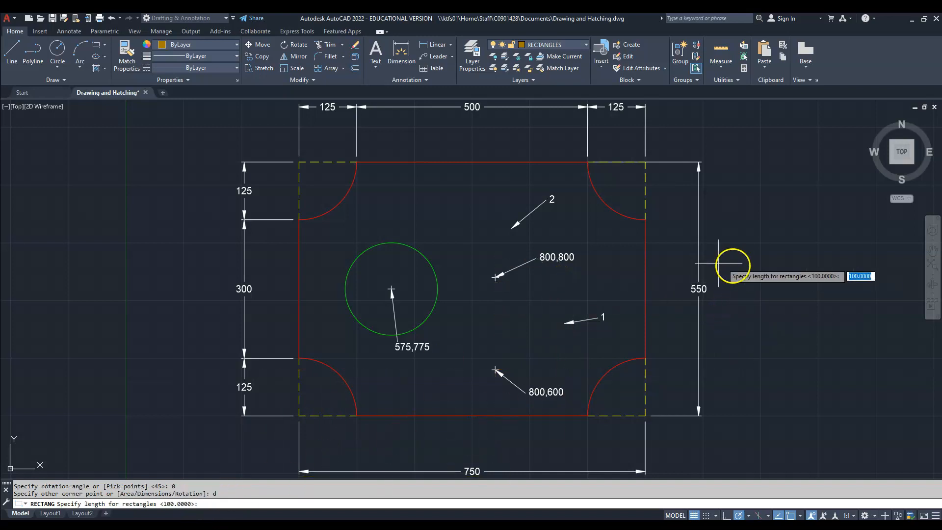
pyautogui.write('150')
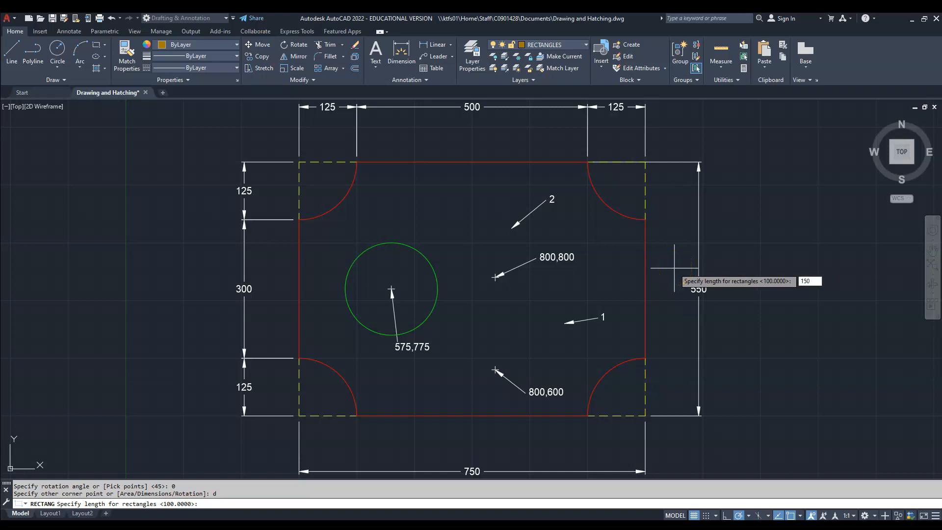
pyautogui.press('Return')
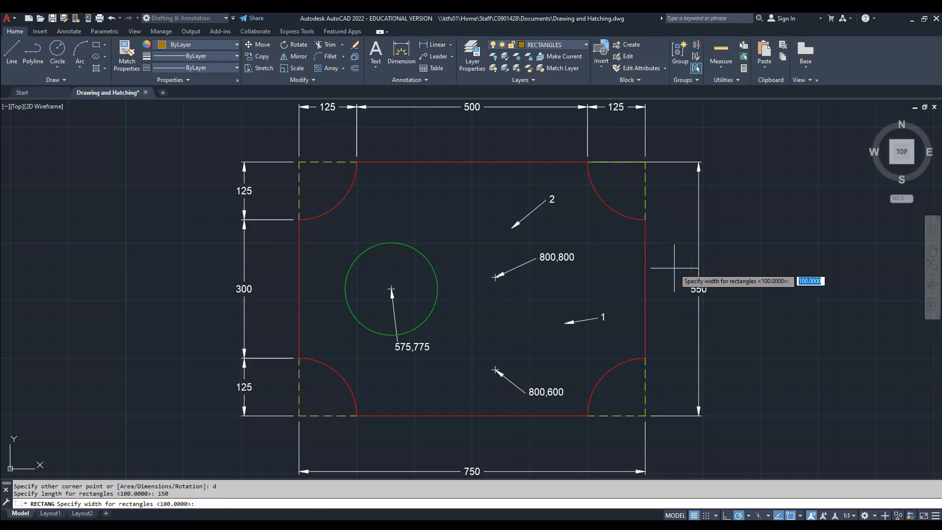
pyautogui.write('200')
pyautogui.press('Return')
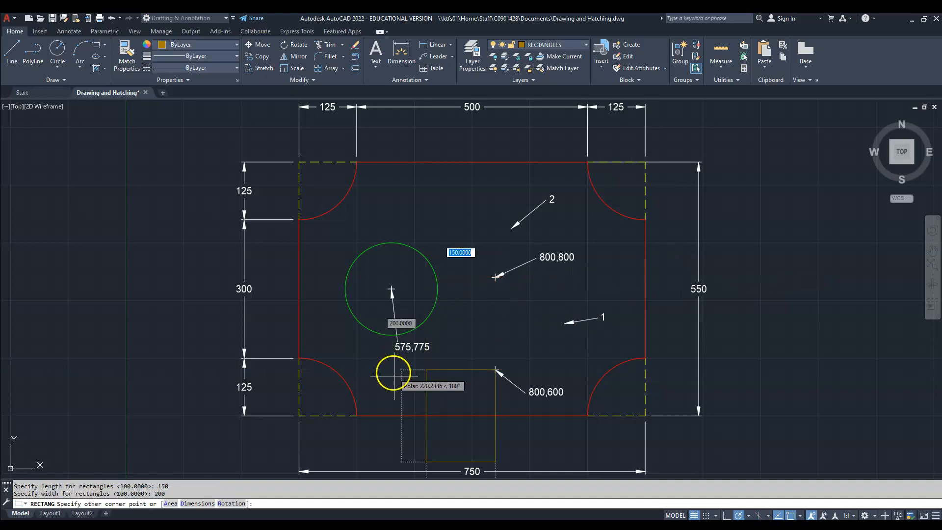
pyautogui.click(578, 274)
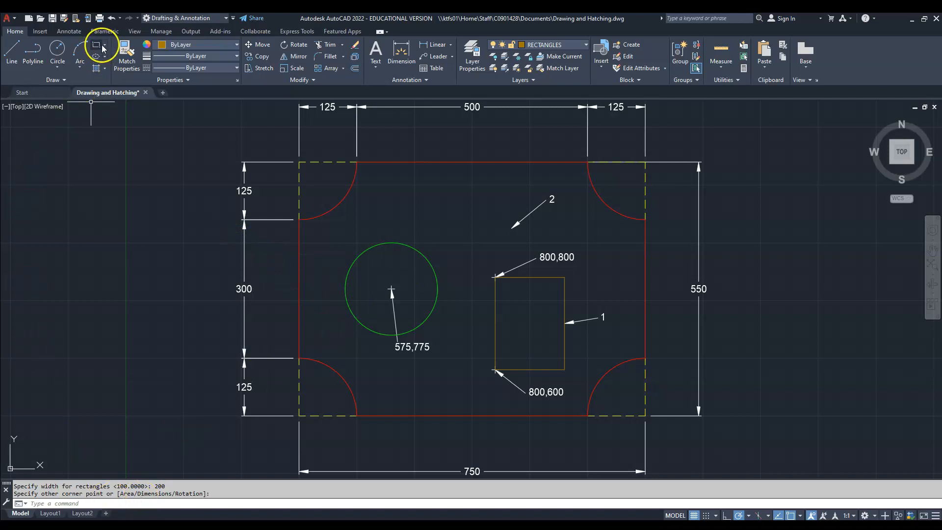
# - Start a second rectangle with its first corner at 800,800 and a rotation angle of 45 degrees
pyautogui.write('re')
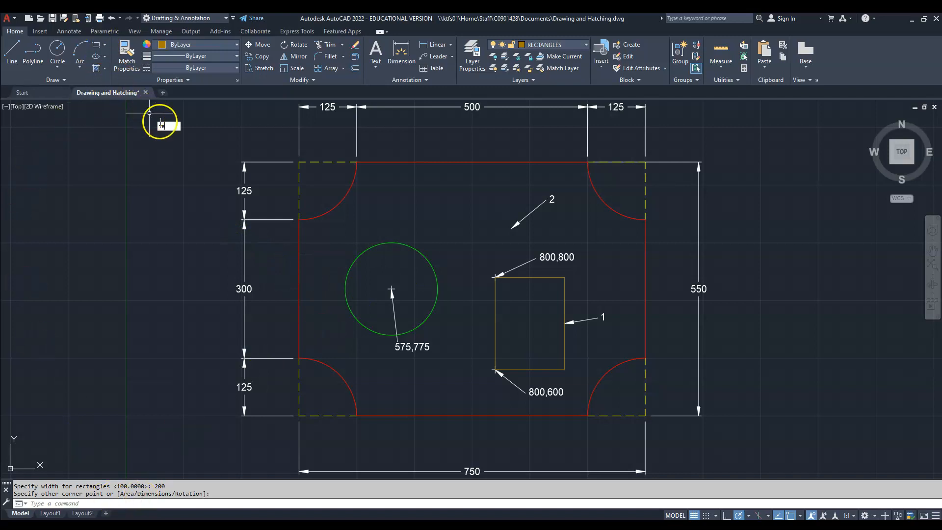
pyautogui.write('c')
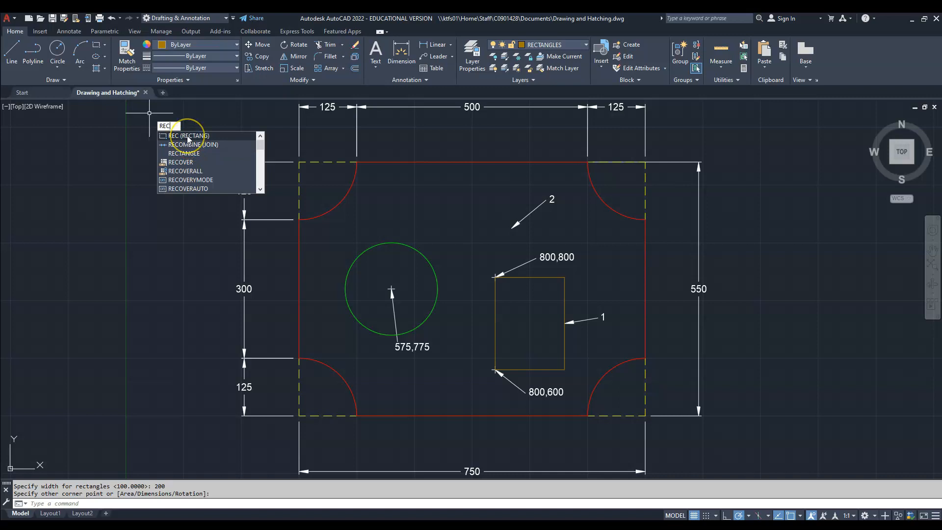
pyautogui.click(188, 136)
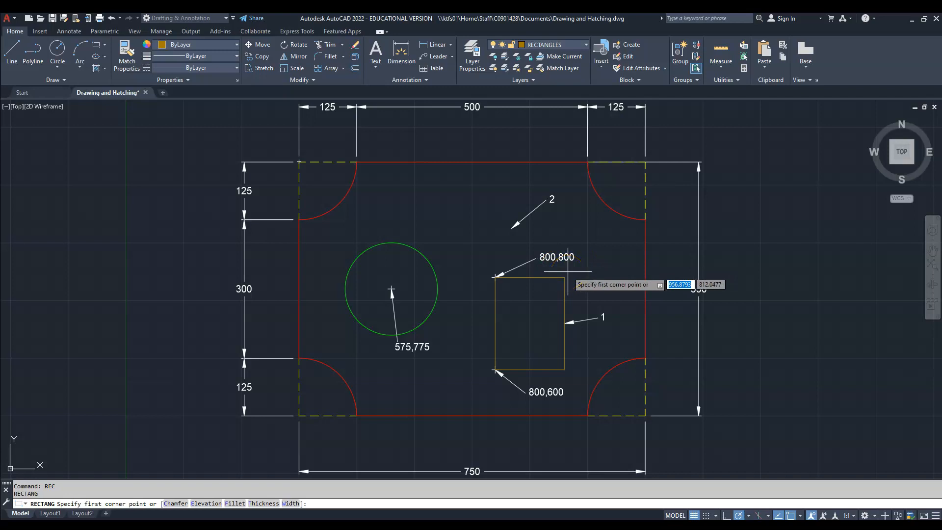
pyautogui.write('800')
pyautogui.press('Tab')
pyautogui.write('800')
pyautogui.press('Return')
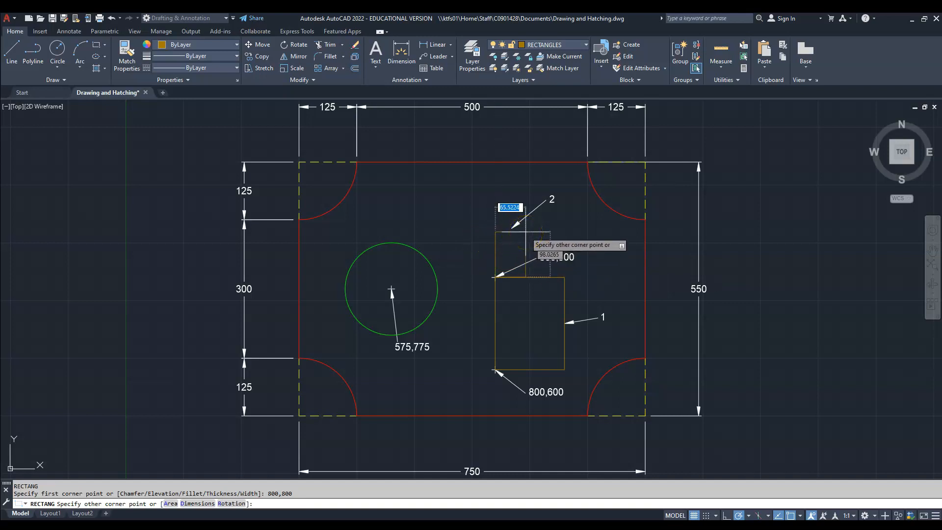
pyautogui.write('r')
pyautogui.press('Return')
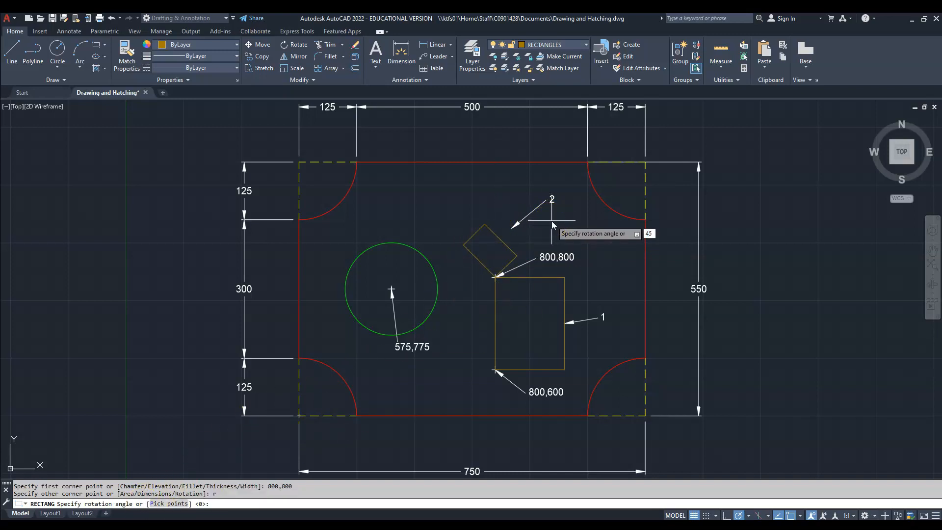
pyautogui.press('Return')
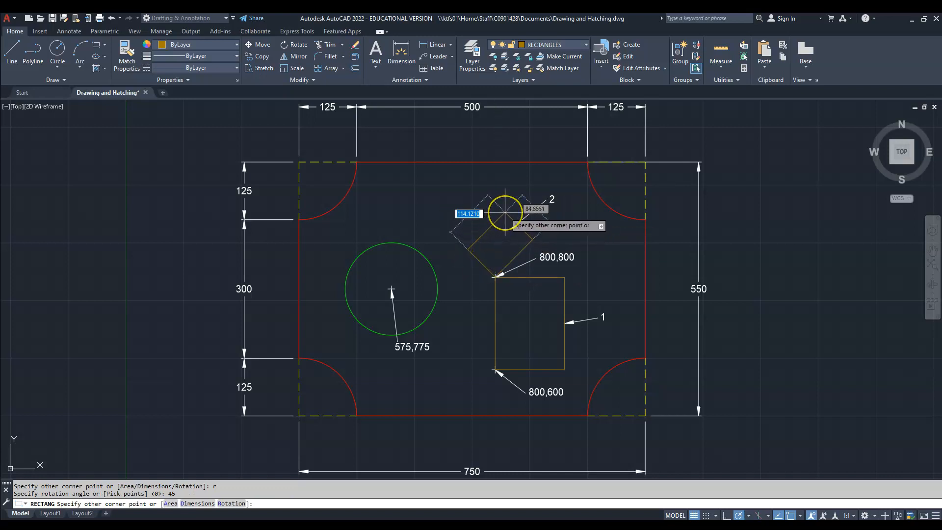
# - Complete the rotated rectangle by area, with an area of 10000 calculated from a length of 100
pyautogui.write('a')
pyautogui.press('Return')
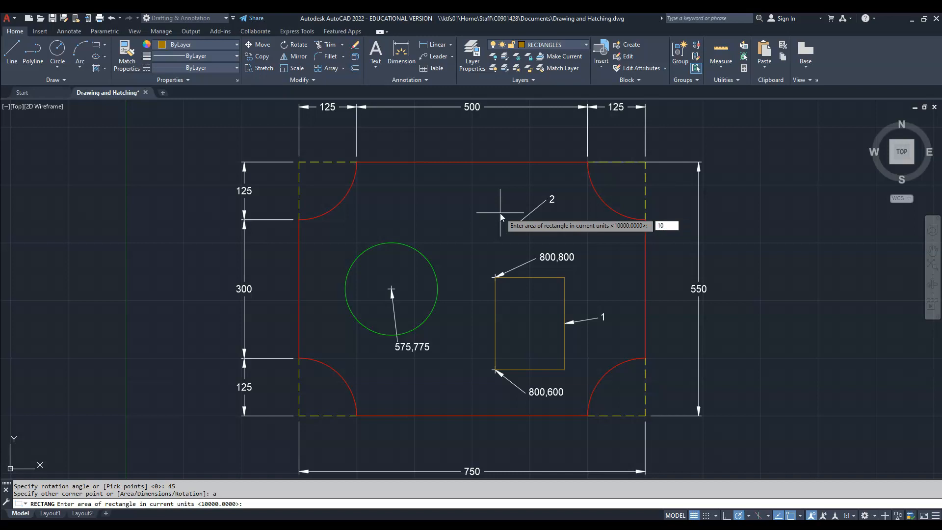
pyautogui.write('10000')
pyautogui.press('Return')
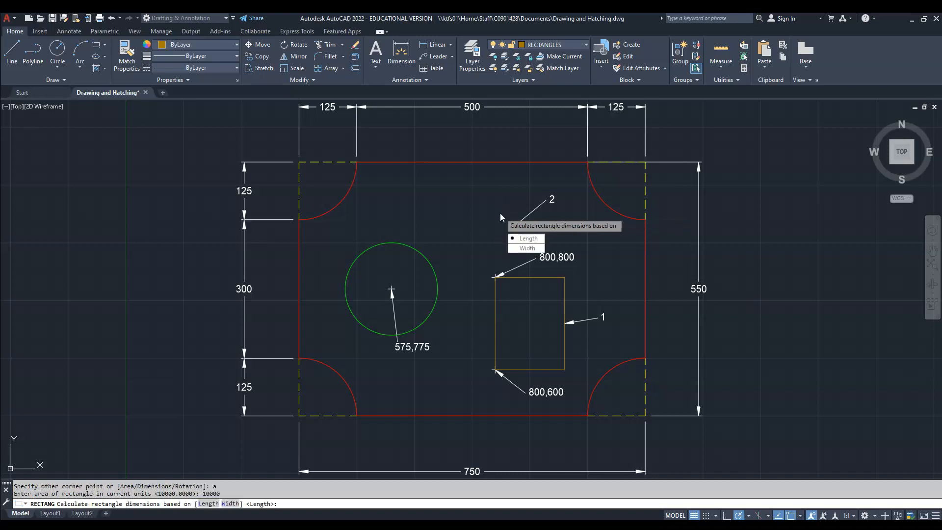
pyautogui.write('L')
pyautogui.press('Return')
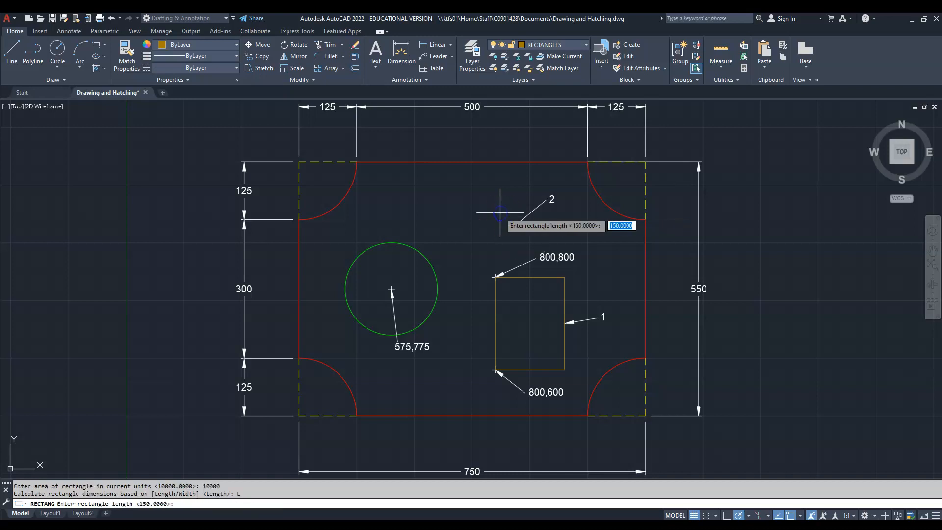
pyautogui.write('100')
pyautogui.press('Return')
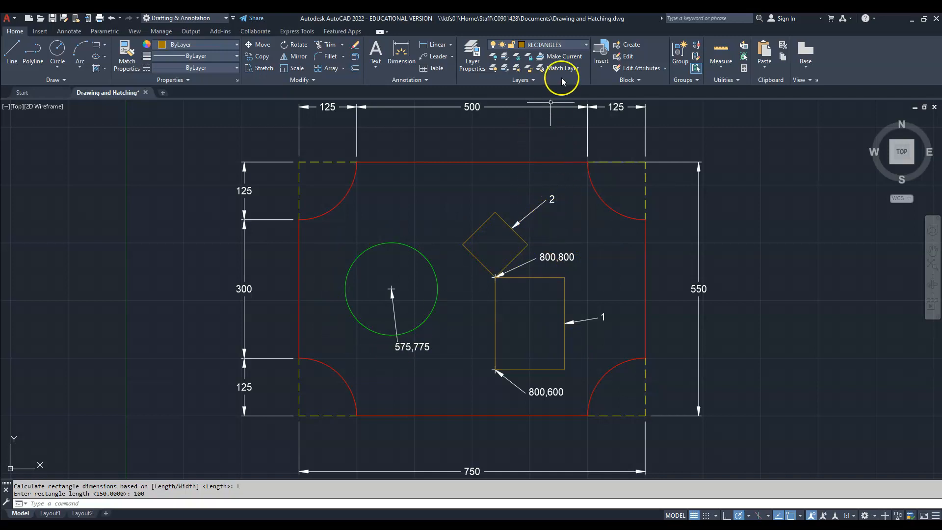
# - Make POLYGON the current layer and start a polygon with 5 sides
pyautogui.click(573, 45)
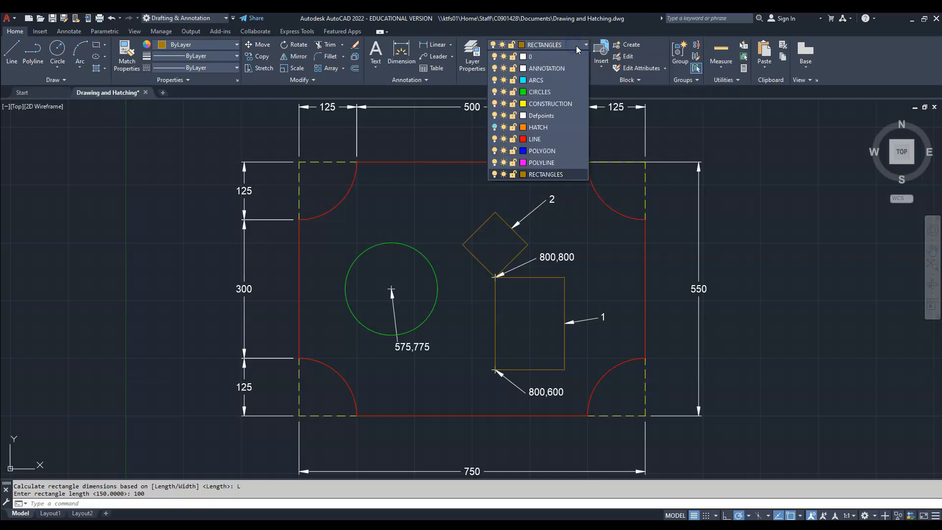
pyautogui.click(557, 151)
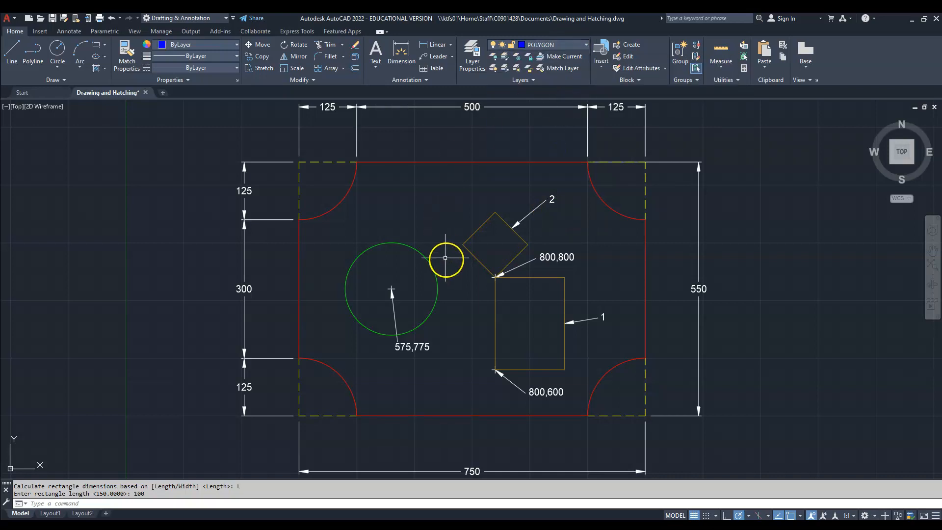
pyautogui.click(105, 45)
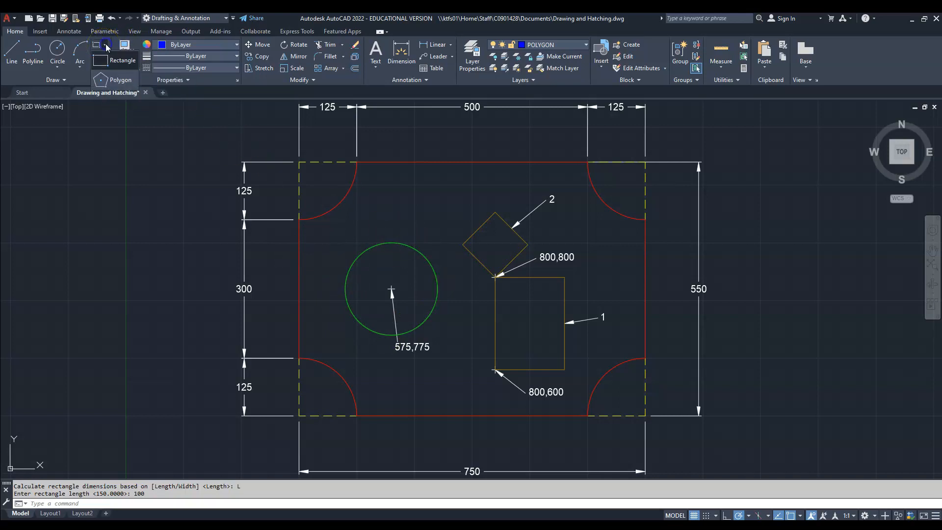
pyautogui.click(105, 91)
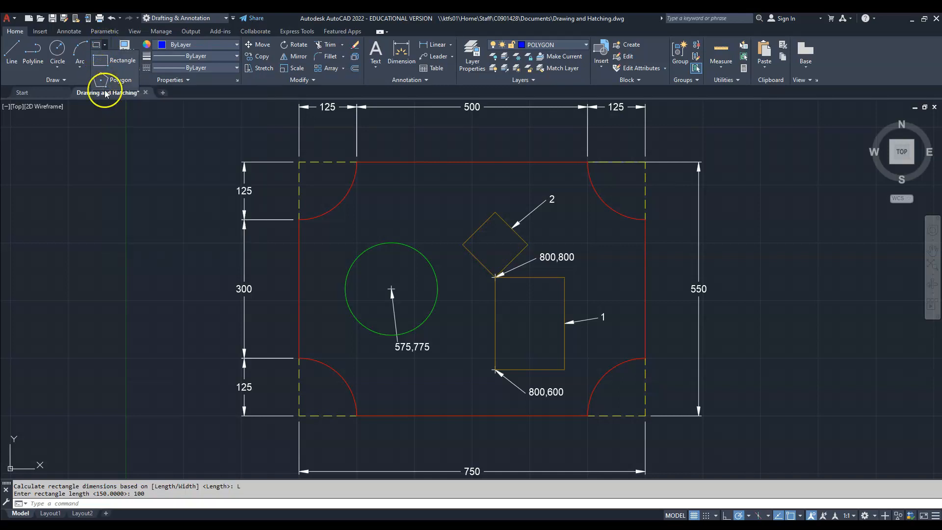
pyautogui.click(106, 82)
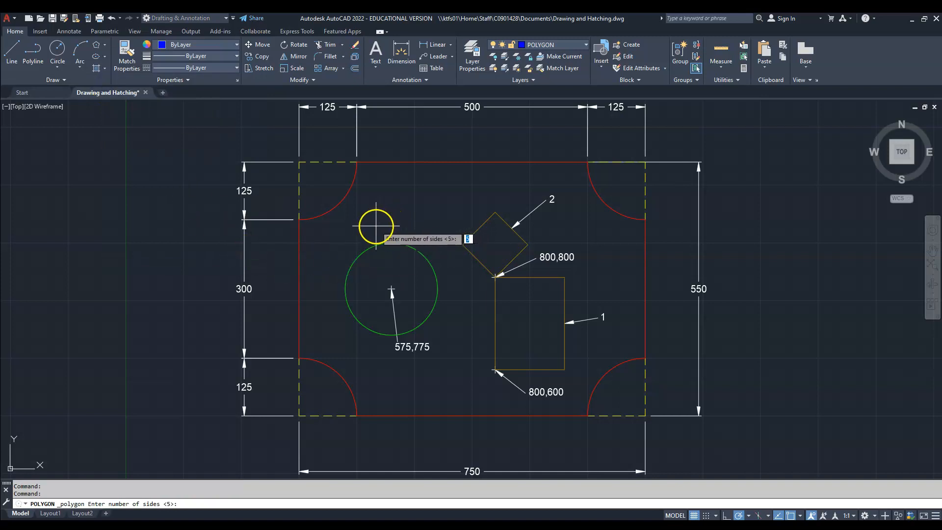
pyautogui.write('5')
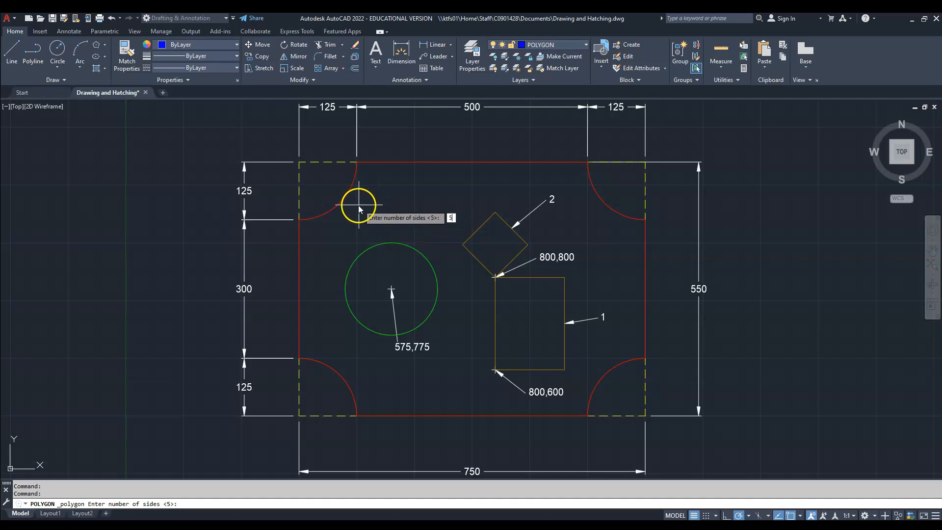
pyautogui.press('Return')
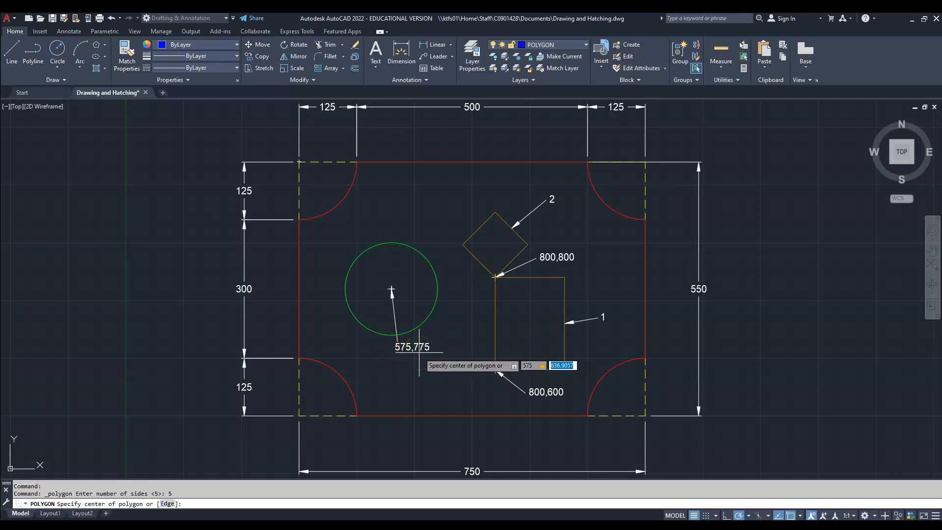
# - Complete the pentagon centred at 575,775, inscribed in circle, with its radius set by the green circle's top quadrant
pyautogui.write('5')
pyautogui.press('Return')
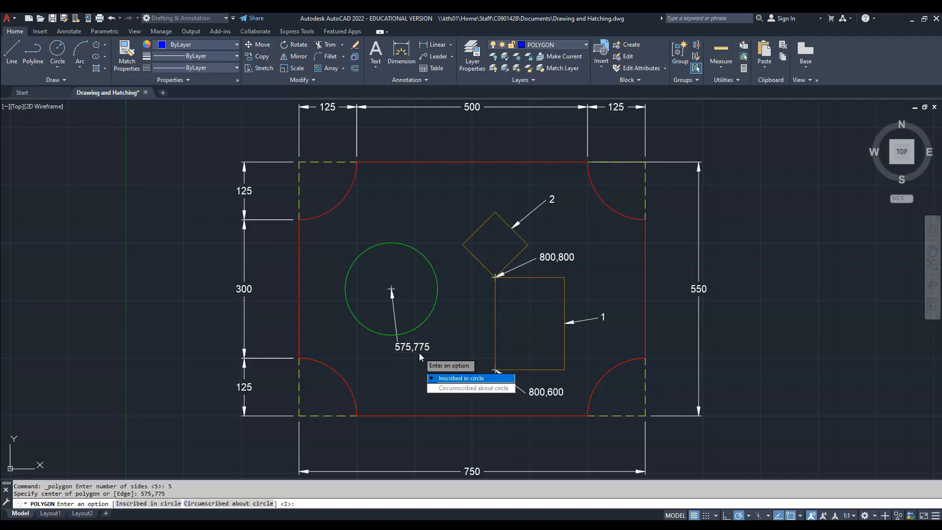
pyautogui.click(439, 378)
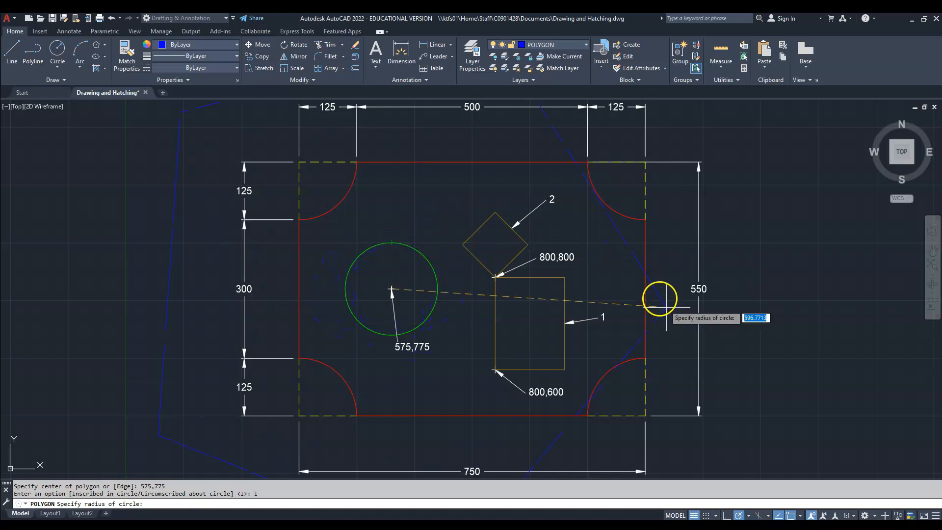
pyautogui.click(789, 515)
pyautogui.click(799, 516)
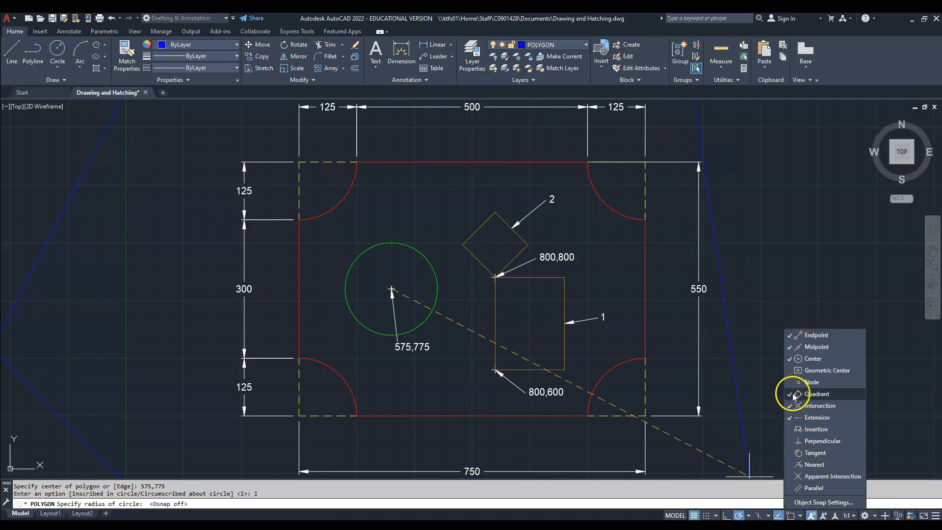
pyautogui.click(793, 516)
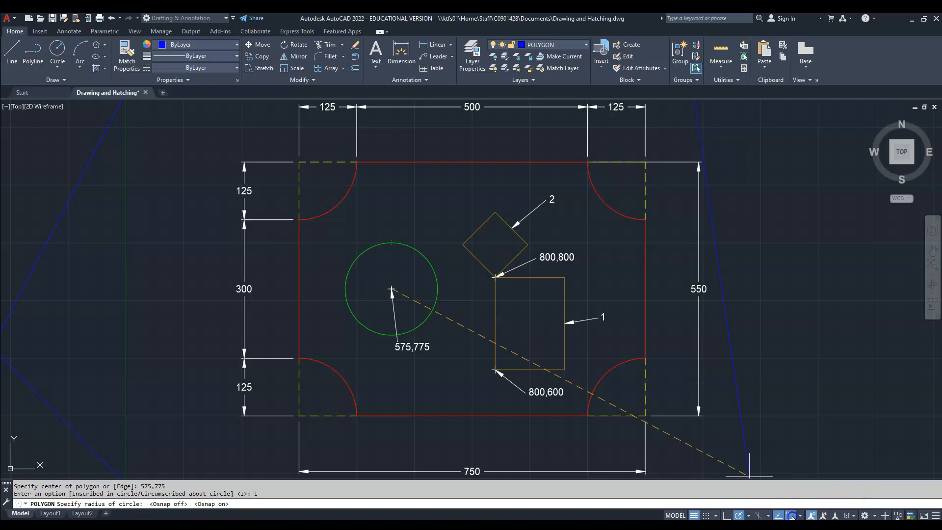
pyautogui.click(392, 242)
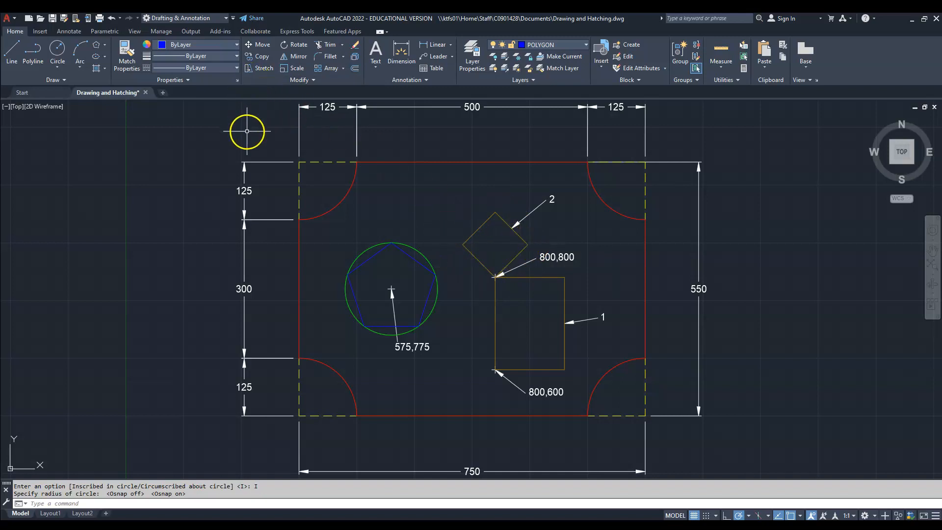
# - Draw a horizontal diagonal line between the left and right corners of the rotated square
pyautogui.write('L')
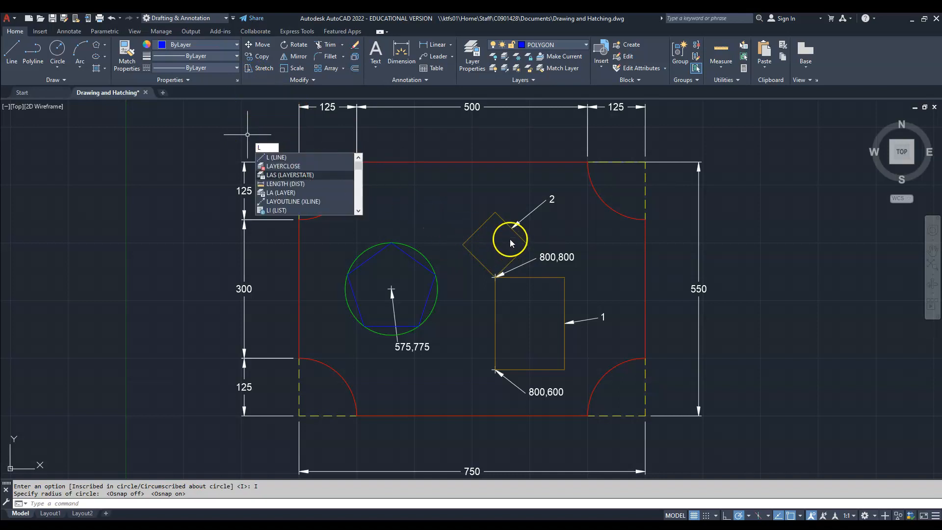
pyautogui.click(290, 158)
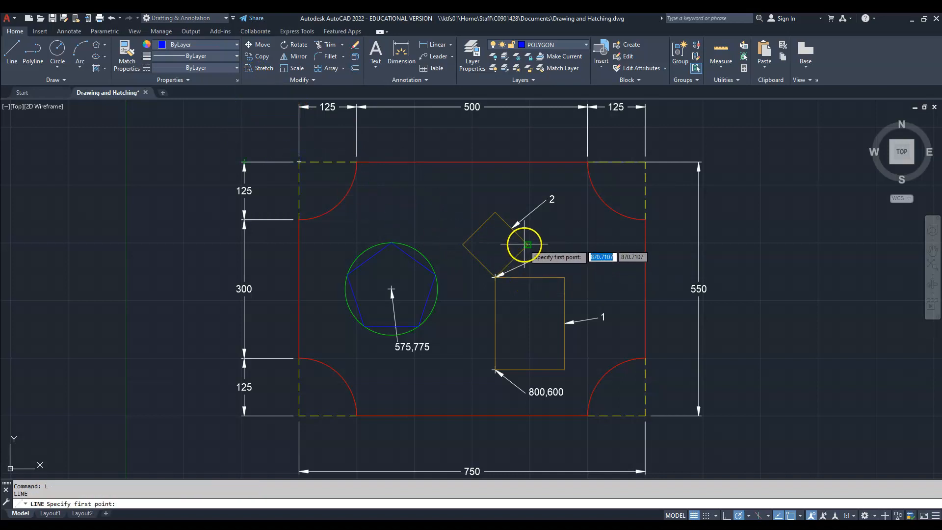
pyautogui.click(463, 244)
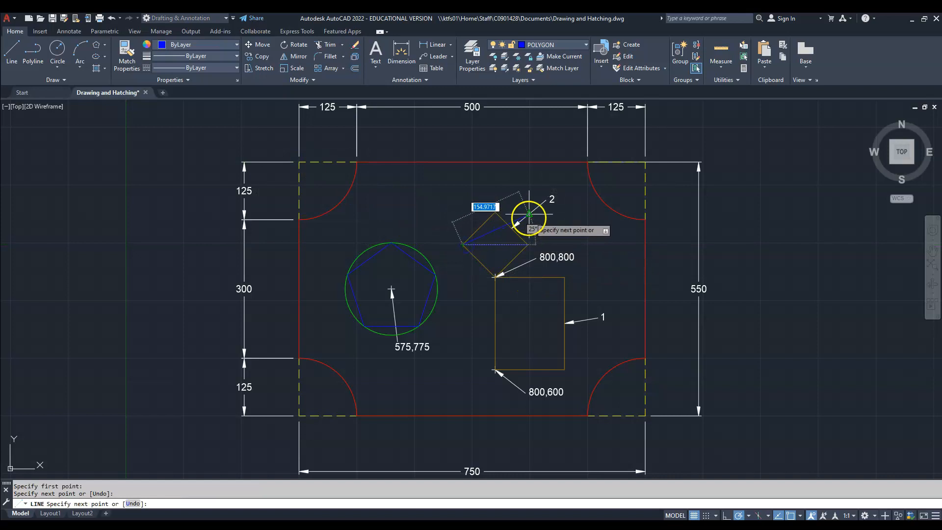
pyautogui.click(528, 244)
pyautogui.press('Return')
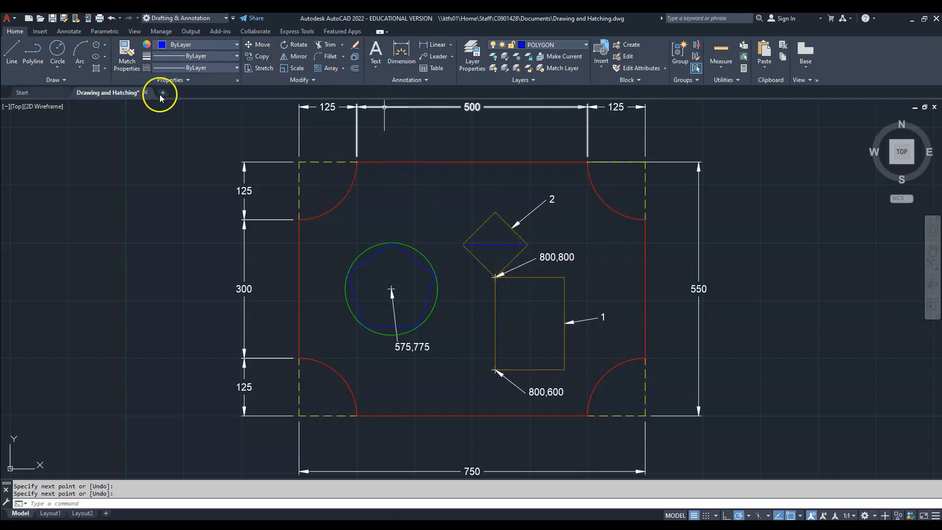
# - Draw an 8-sided polygon centred on the diagonal's midpoint, circumscribed about circle, with its radius reaching the rotated square's top corner
pyautogui.click(97, 45)
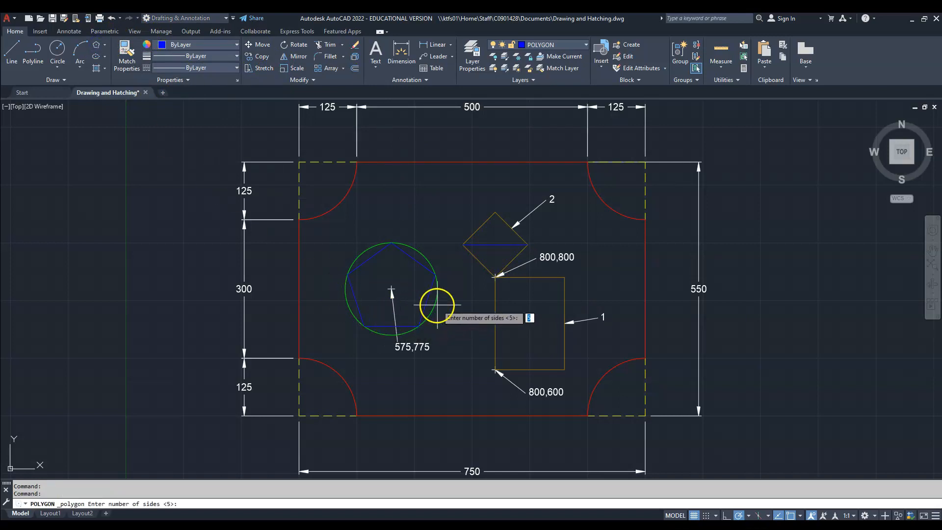
pyautogui.write('8')
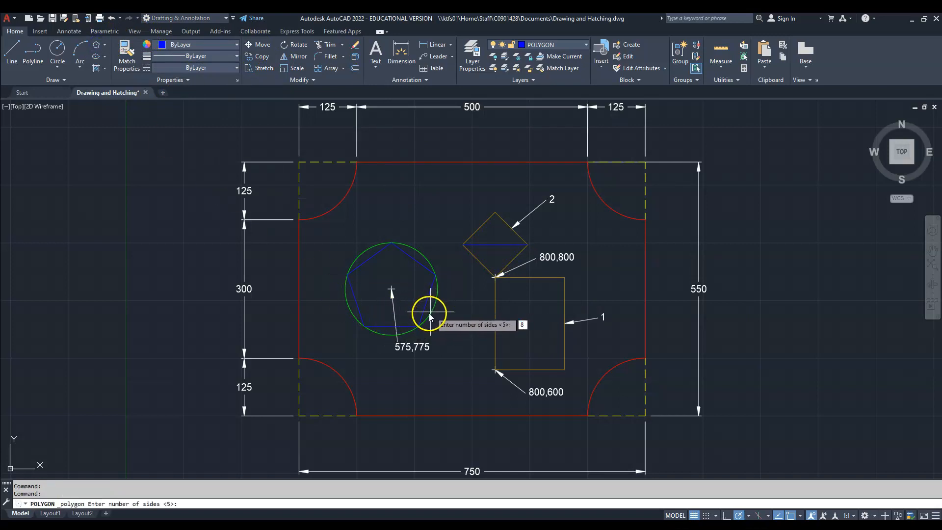
pyautogui.press('Return')
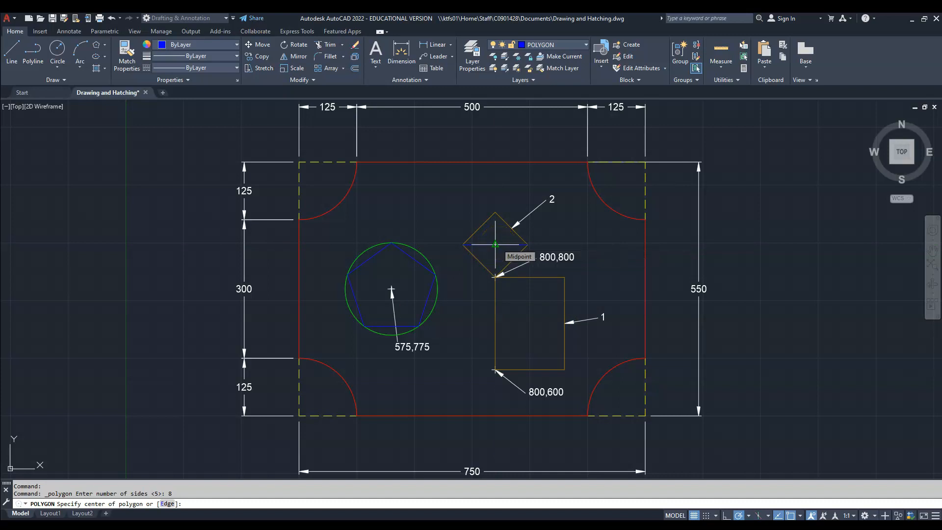
pyautogui.click(800, 516)
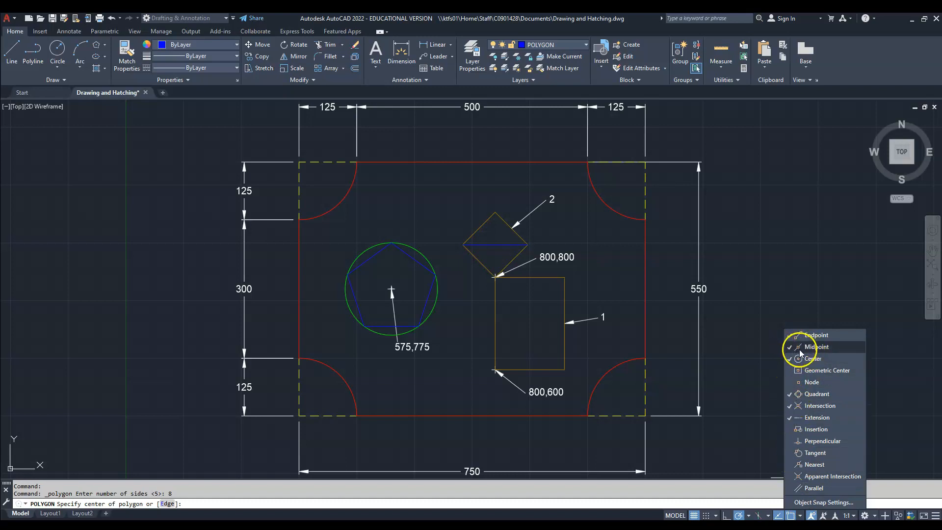
pyautogui.click(800, 335)
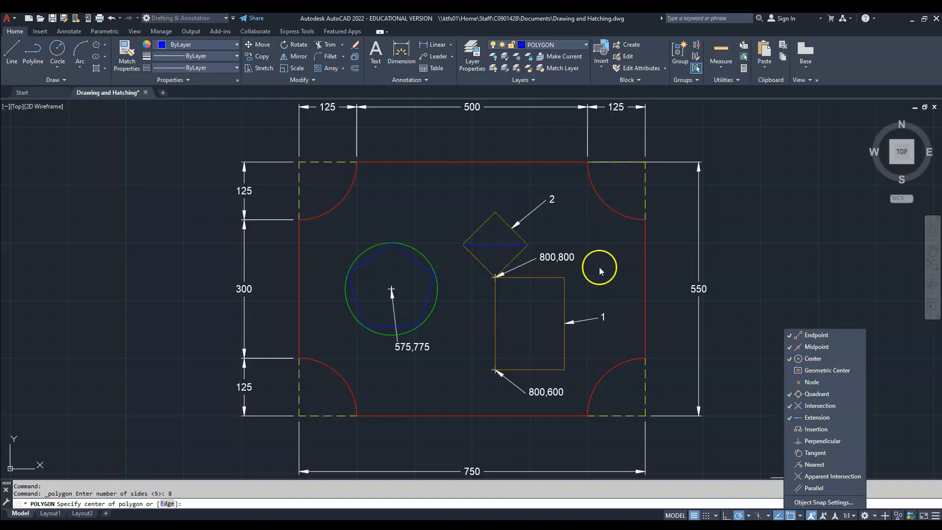
pyautogui.click(500, 242)
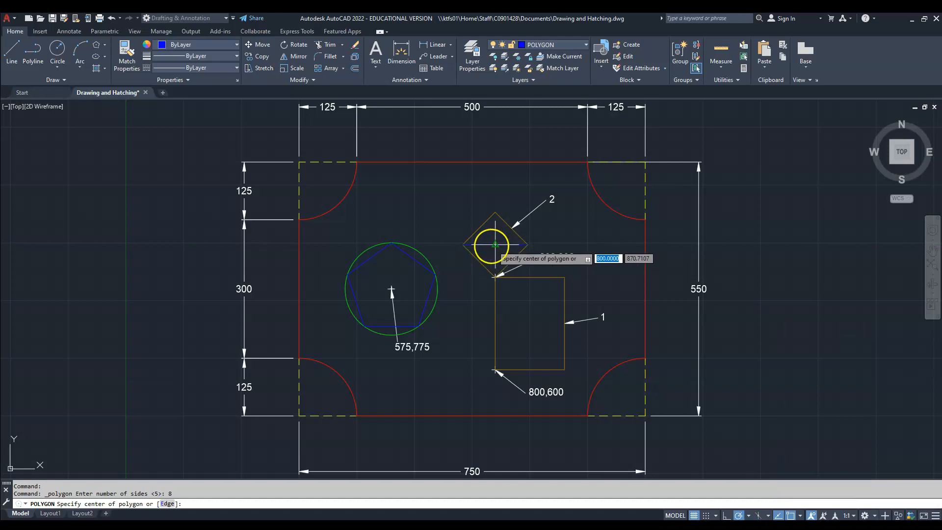
pyautogui.click(495, 244)
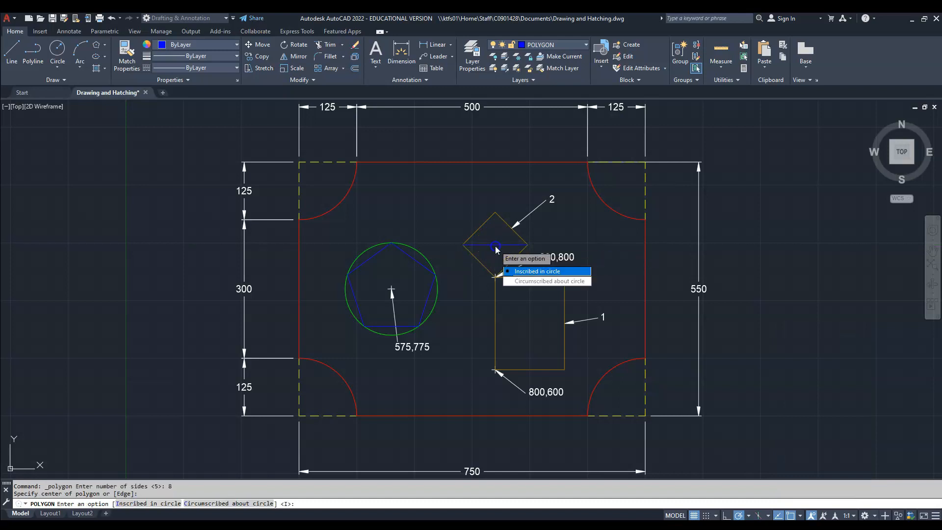
pyautogui.click(529, 280)
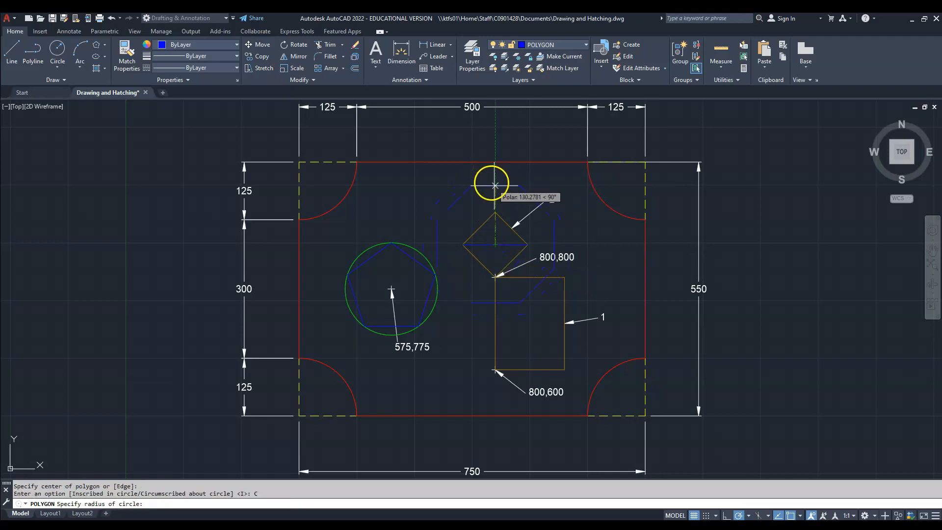
pyautogui.click(495, 212)
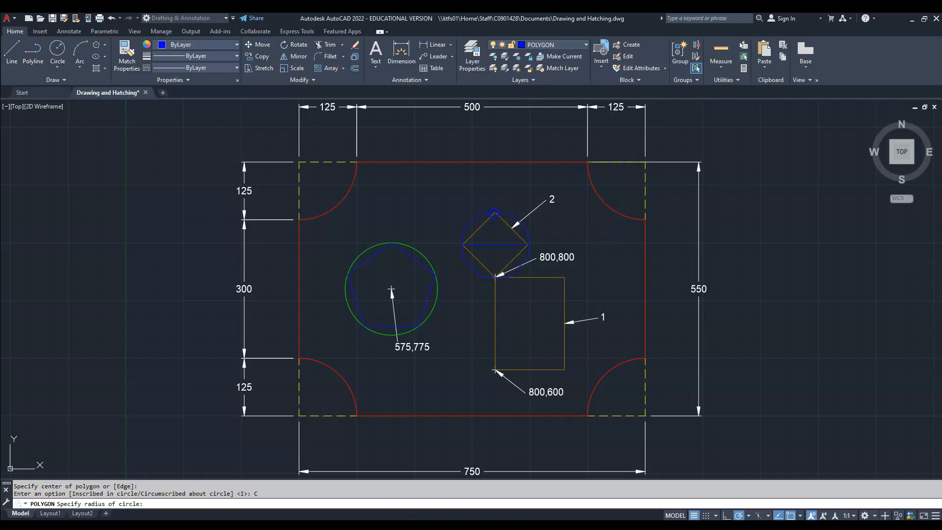
# - Erase the diagonal line inside the rotated square
pyautogui.click(497, 245)
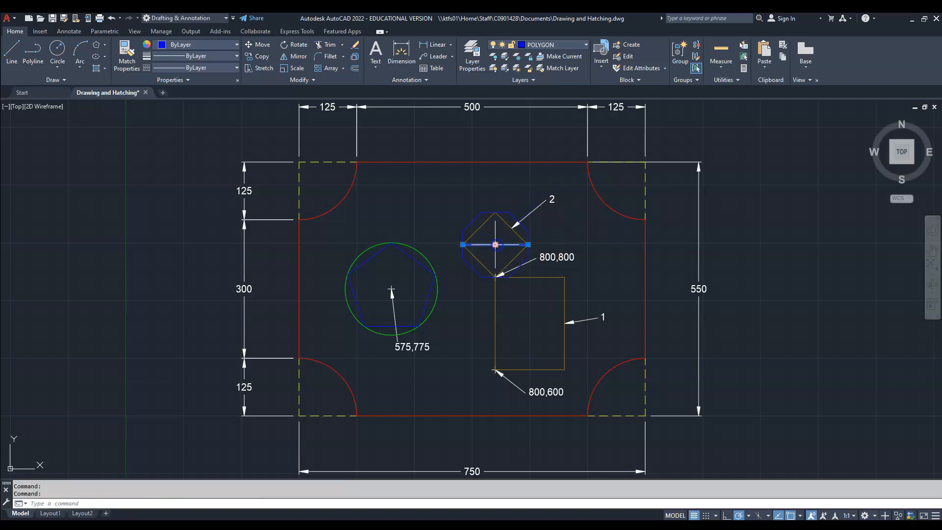
pyautogui.rightClick(496, 237)
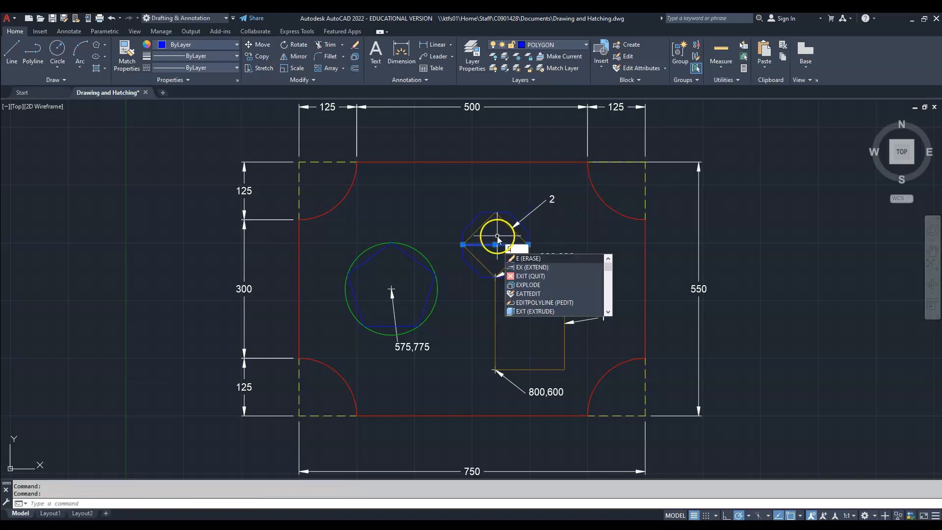
pyautogui.write('E')
pyautogui.press('Return')
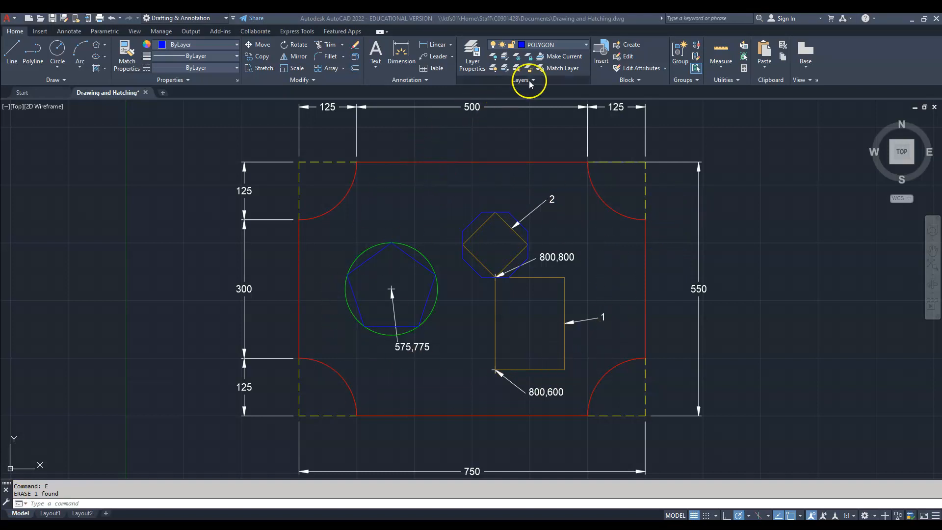
# - Turn on the HATCH layer and make it the current layer
pyautogui.click(585, 45)
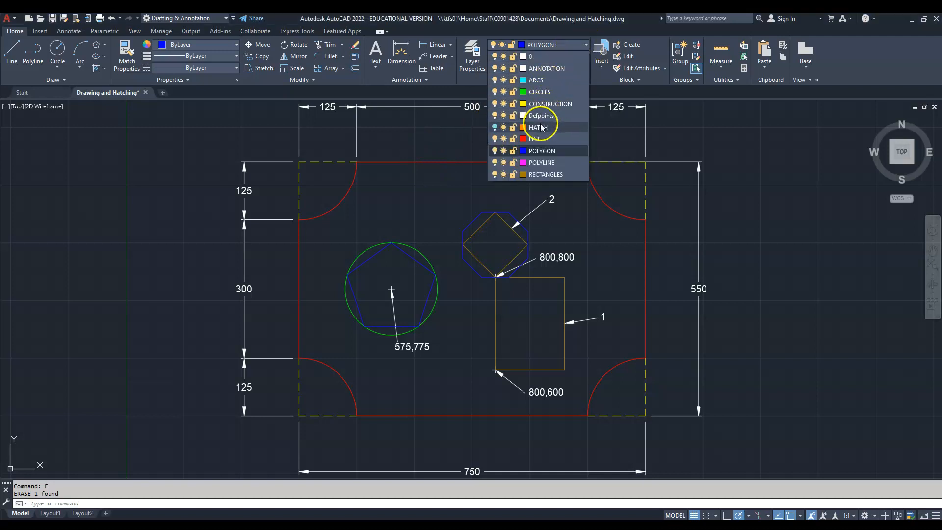
pyautogui.click(495, 128)
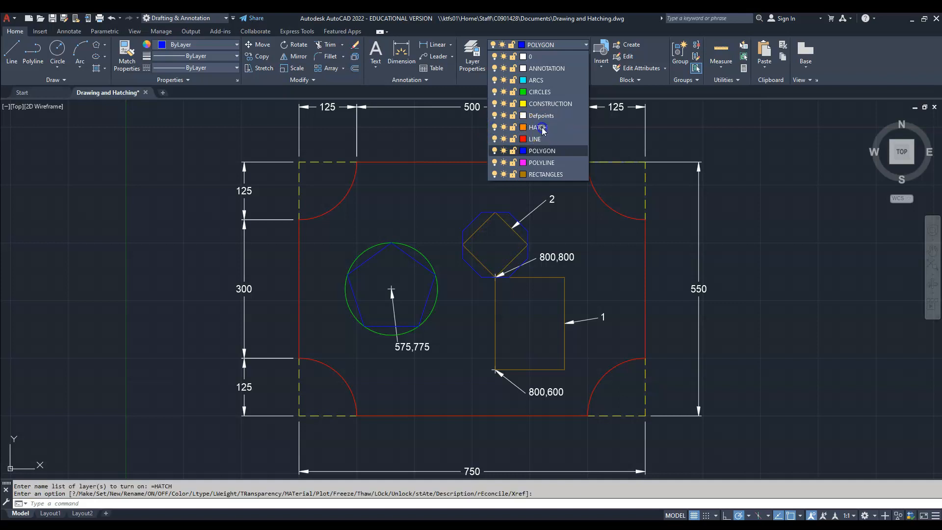
pyautogui.click(541, 127)
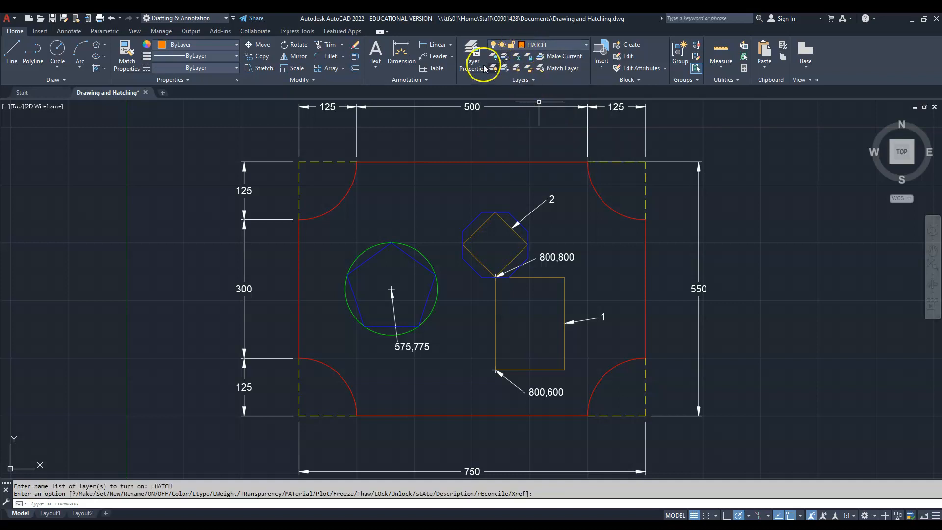
# - Start a hatch in the plate area around the inner shapes and set its pattern scale to 250
pyautogui.click(188, 502)
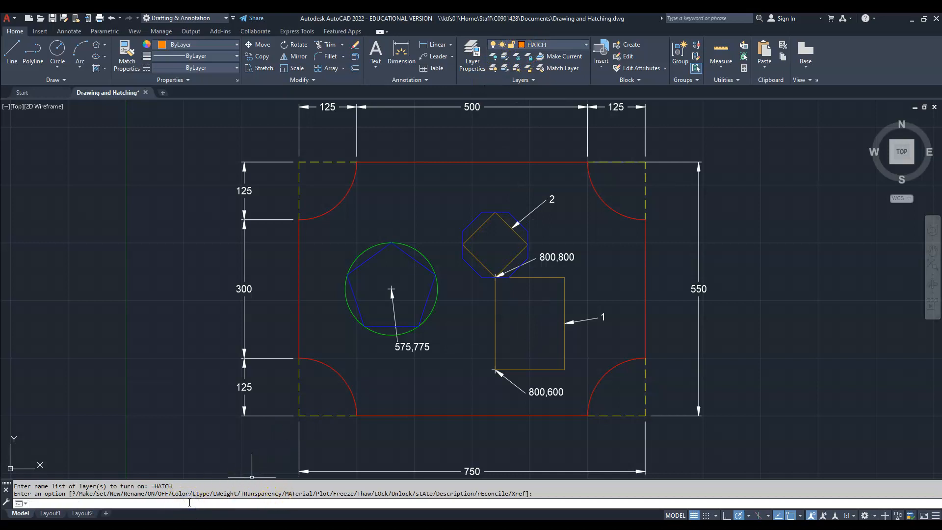
pyautogui.write('hatc')
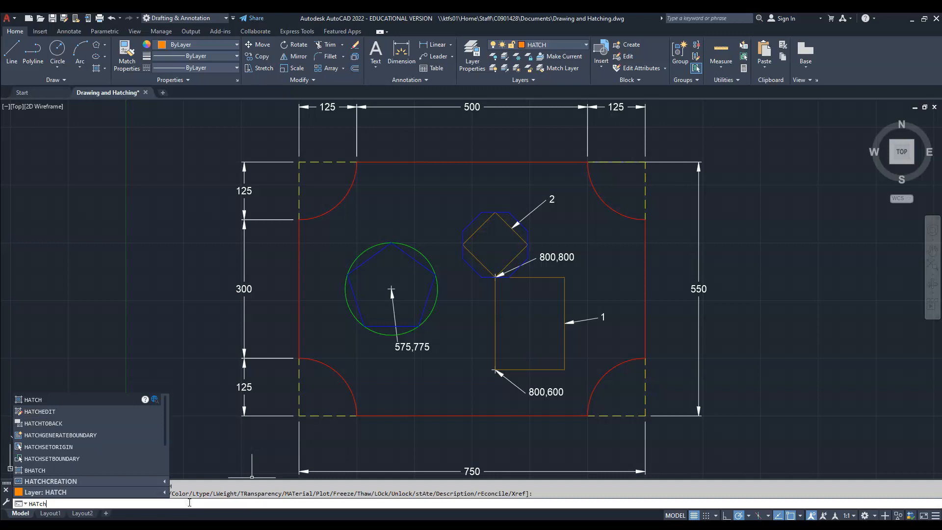
pyautogui.press('Return')
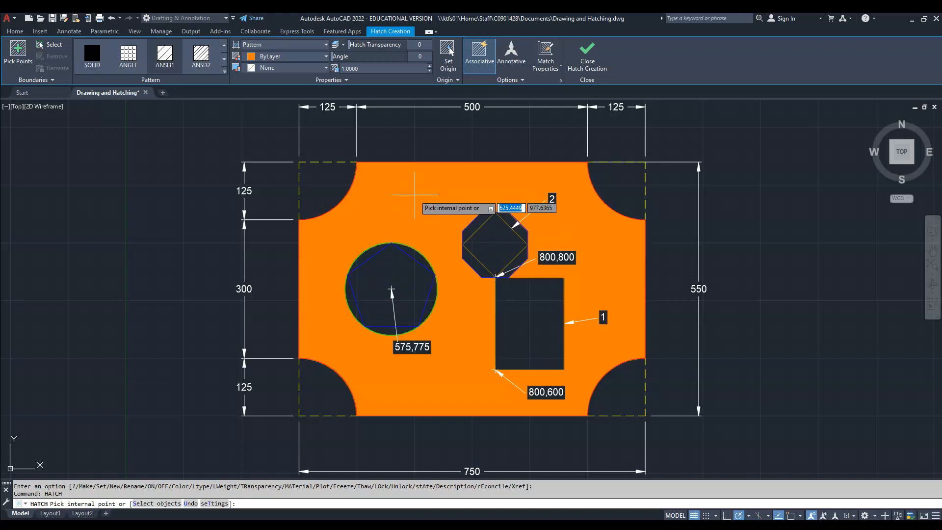
pyautogui.click(409, 196)
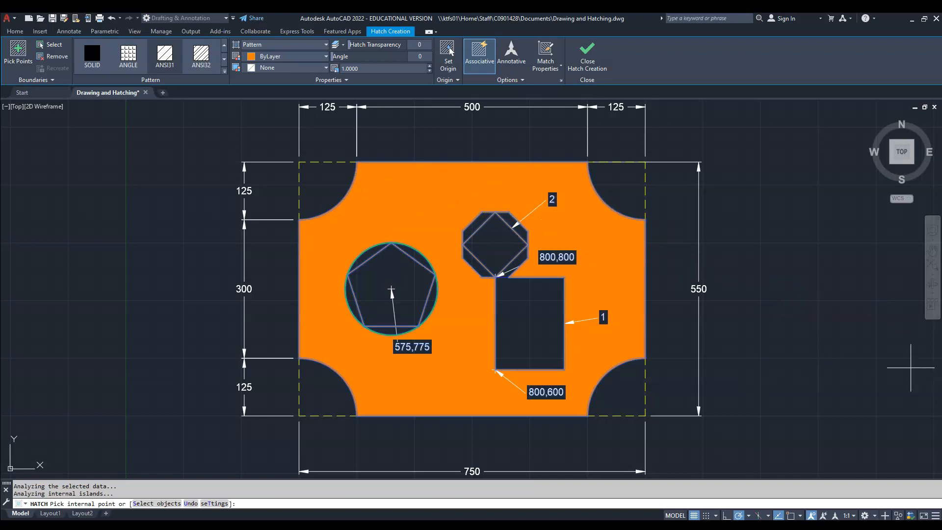
pyautogui.click(379, 68)
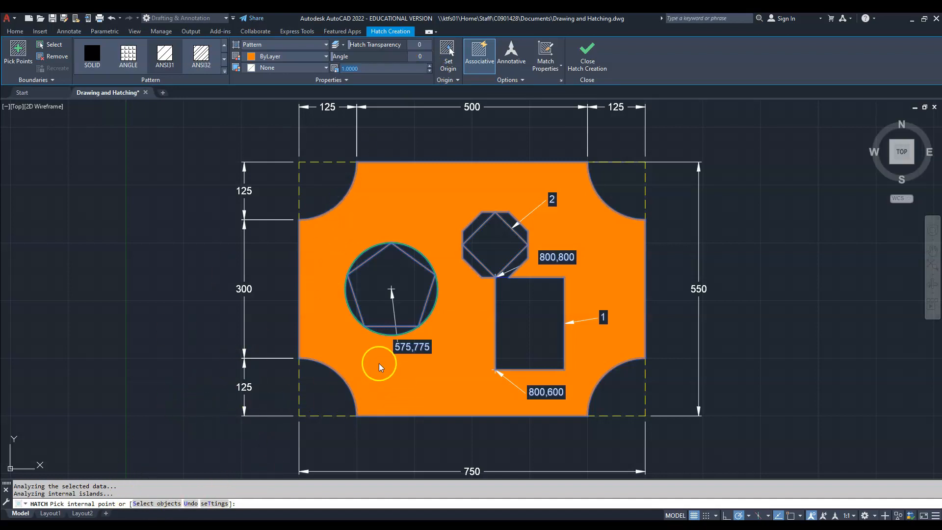
pyautogui.click(429, 66)
pyautogui.click(429, 66)
# - Apply the ANSI37 pattern to the plate hatch and finish the hatch
pyautogui.click(325, 45)
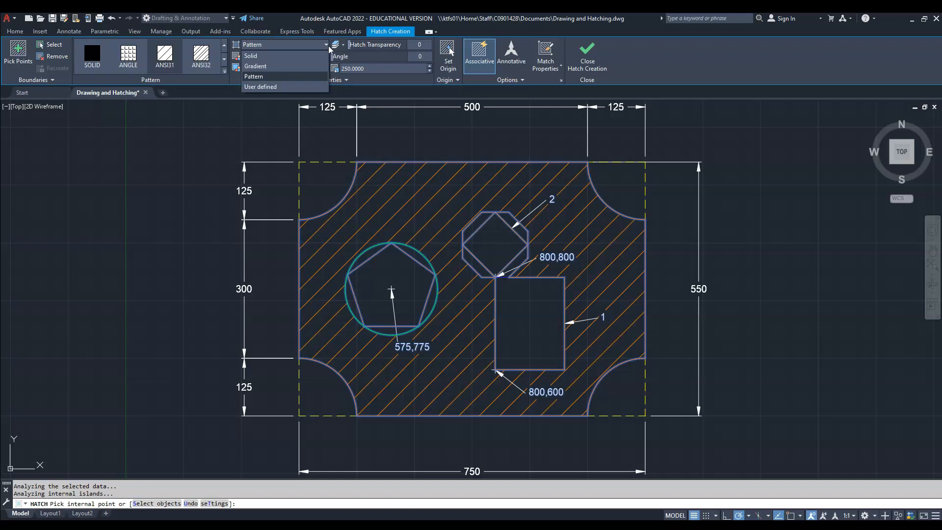
pyautogui.click(310, 76)
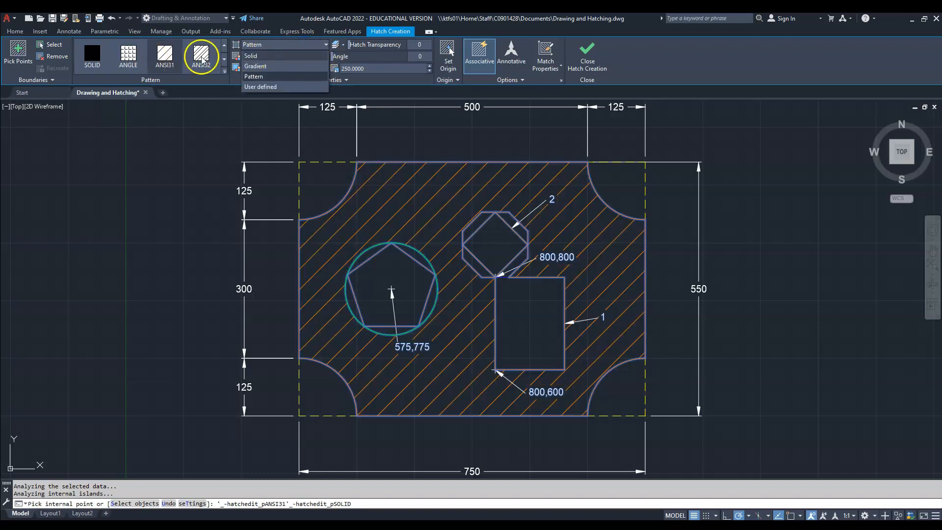
pyautogui.click(225, 59)
pyautogui.click(224, 60)
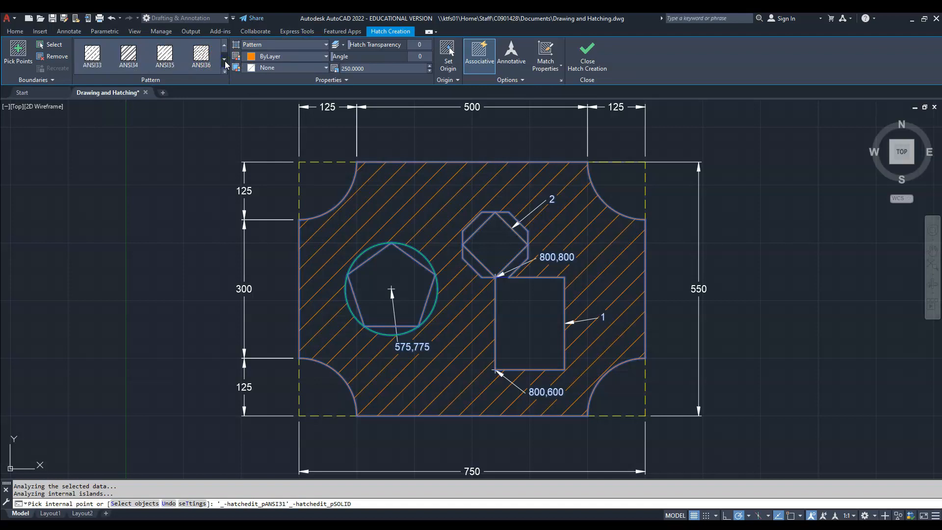
pyautogui.click(225, 60)
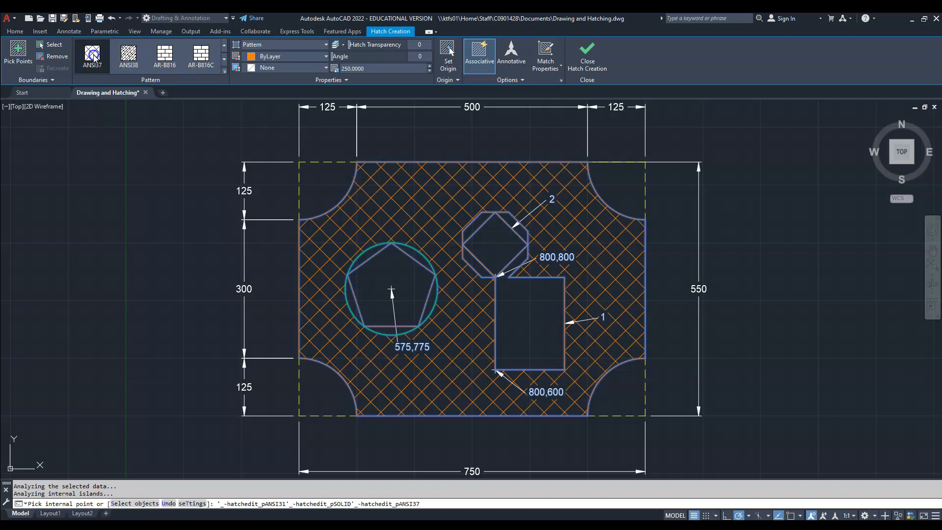
pyautogui.click(99, 59)
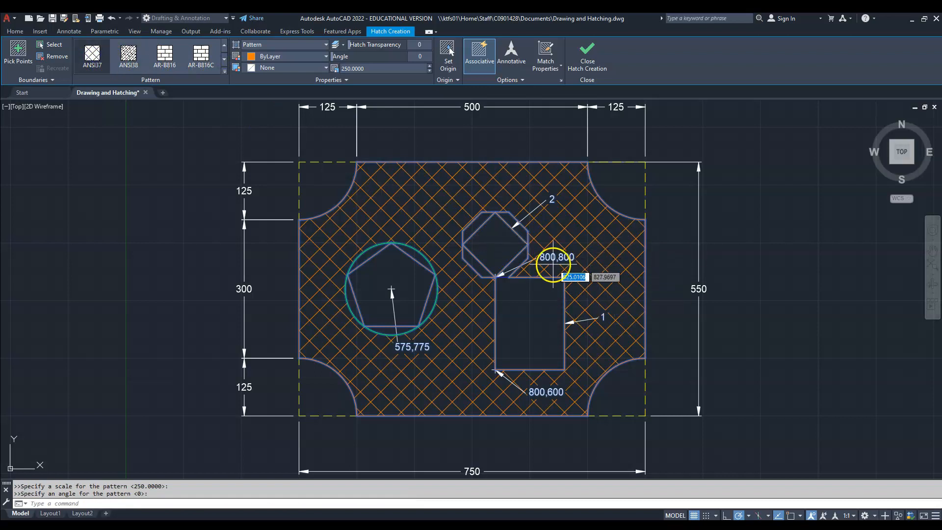
pyautogui.press('Return')
pyautogui.click(596, 271)
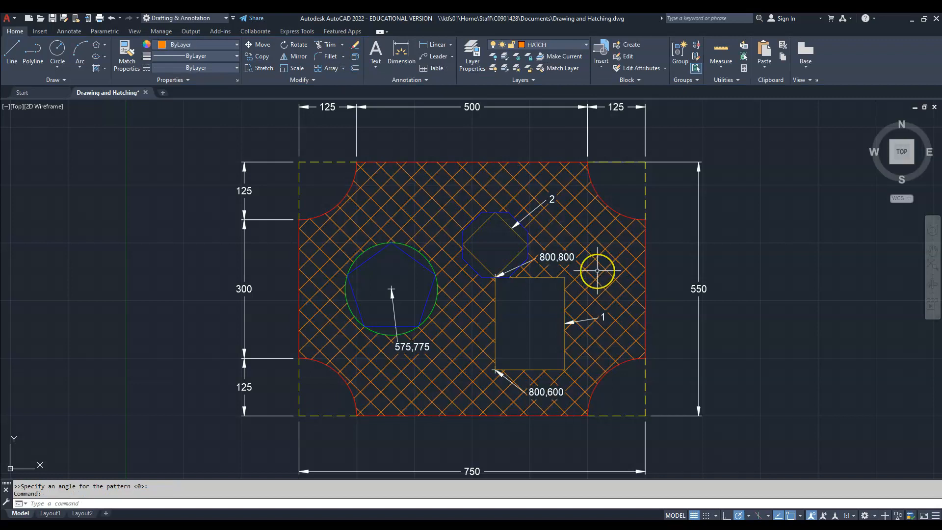
# - Start a new hatch and pick the insides of the large rectangle and the rotated square as its areas
pyautogui.write('HATCH')
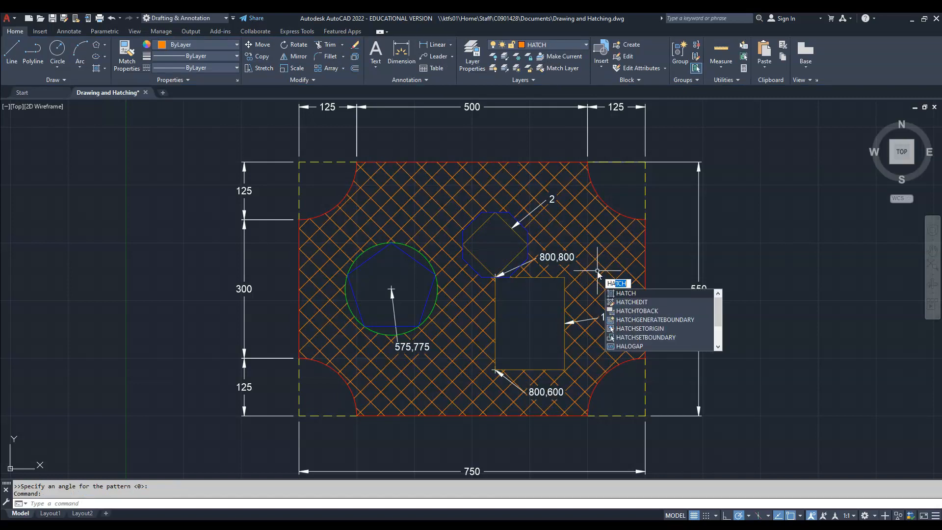
pyautogui.press('Return')
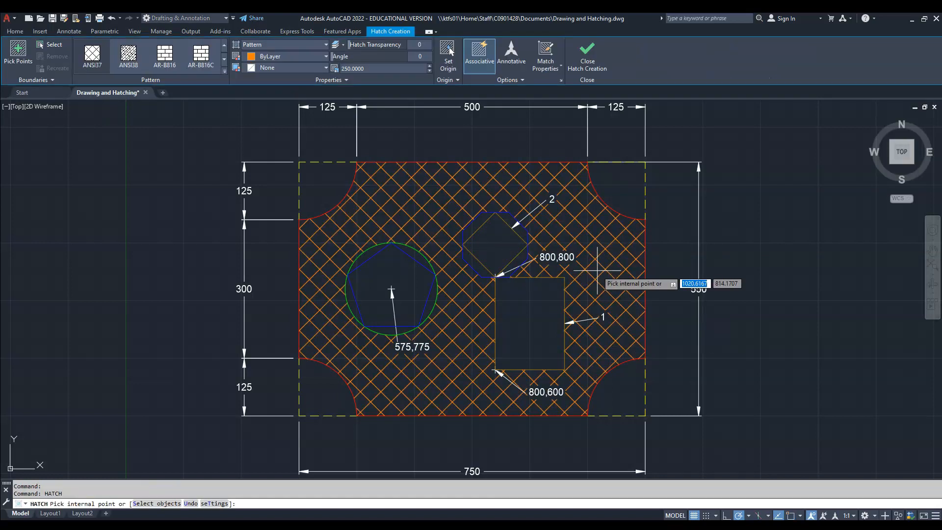
pyautogui.click(602, 324)
pyautogui.click(537, 322)
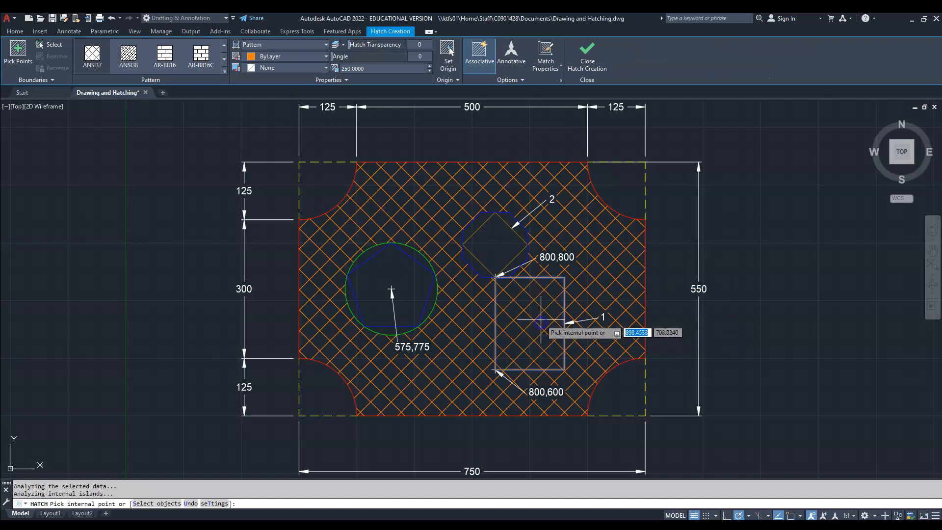
pyautogui.click(496, 245)
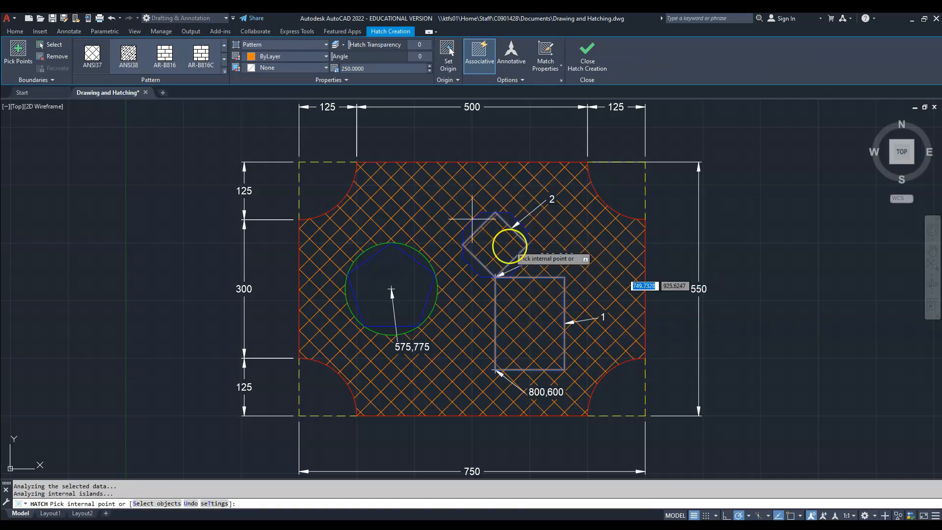
# - Choose the ANSI31 pattern for the hatch in the rectangle and rotated square
pyautogui.click(201, 57)
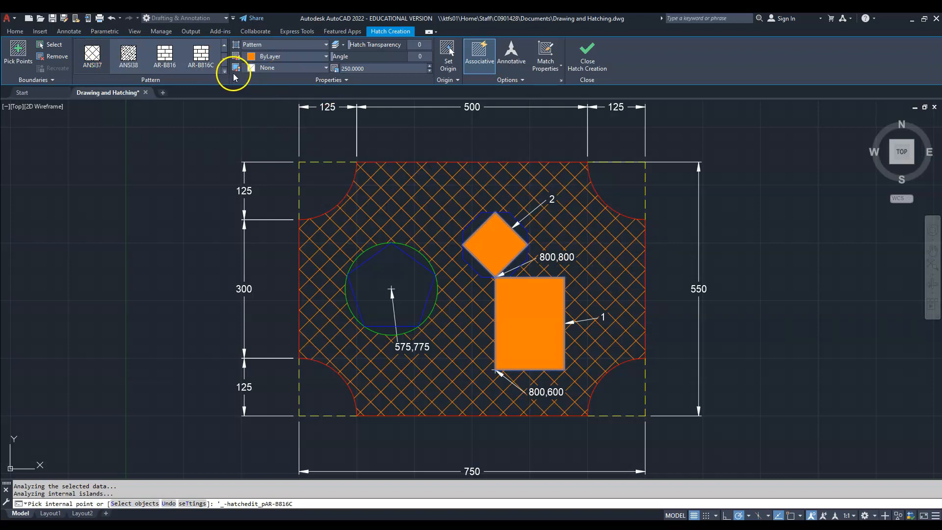
pyautogui.click(217, 73)
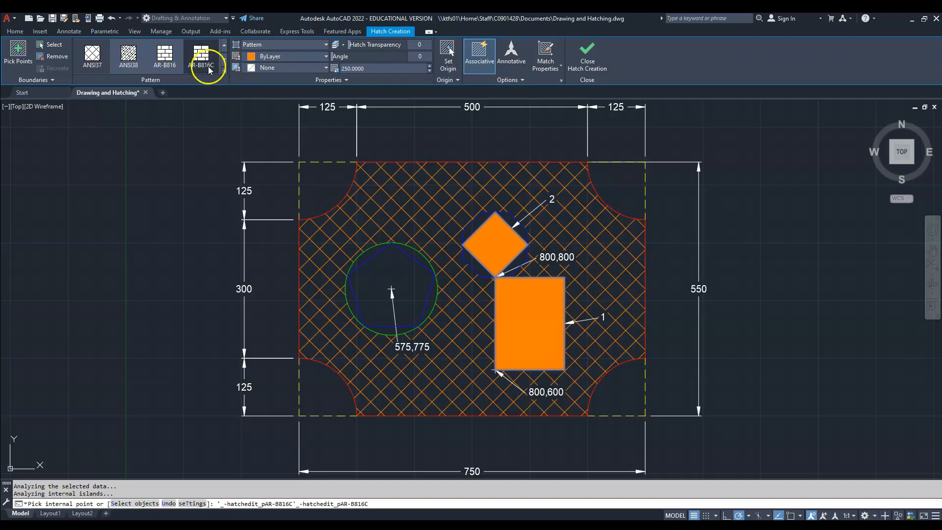
pyautogui.click(223, 46)
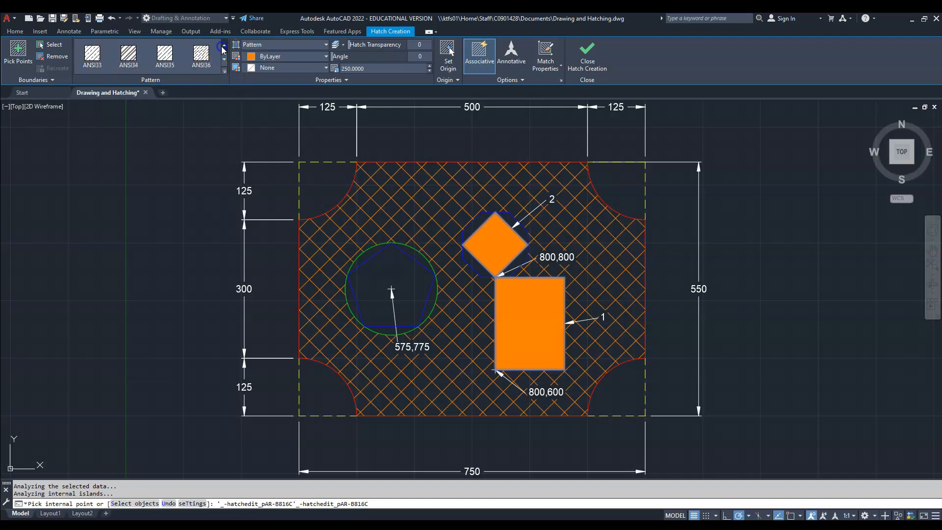
pyautogui.click(223, 46)
pyautogui.click(164, 54)
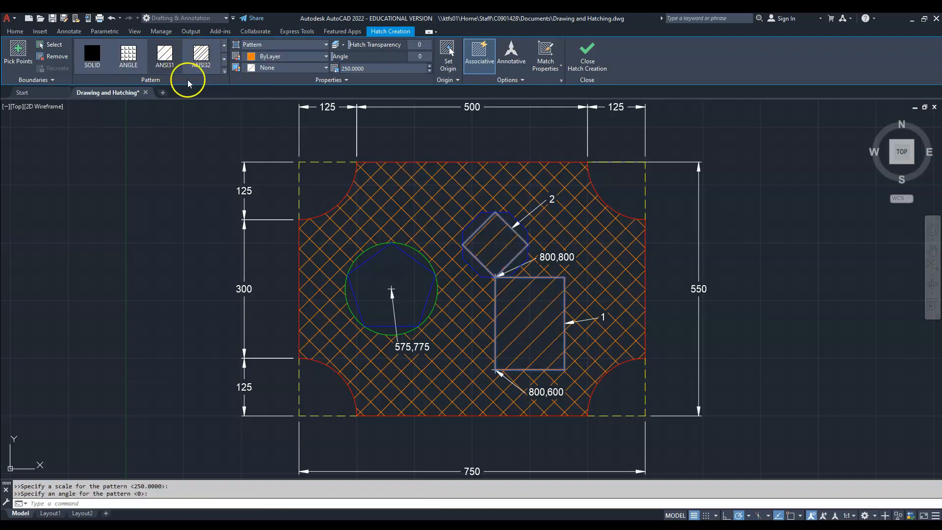
# - Set the angle of the rectangle and square hatch to 315 and its scale to 100, and finish the hatch
pyautogui.click(419, 57)
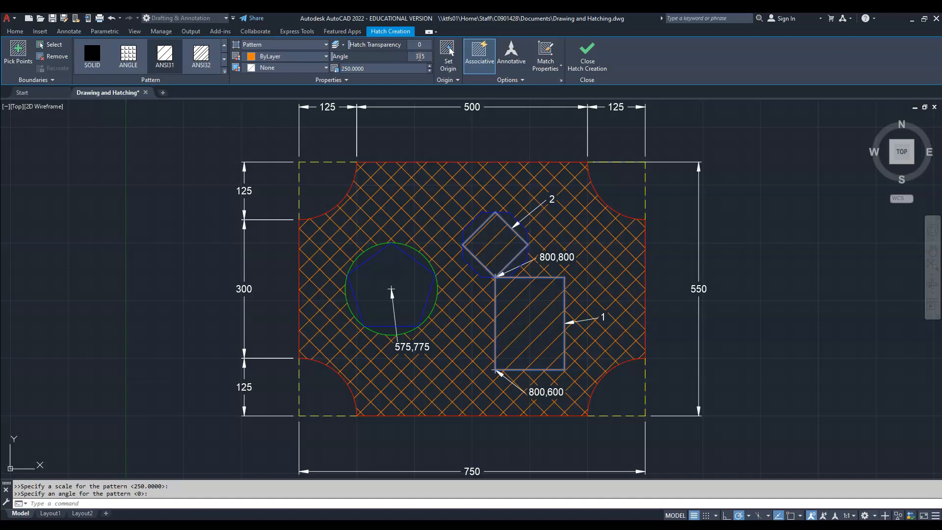
pyautogui.click(397, 69)
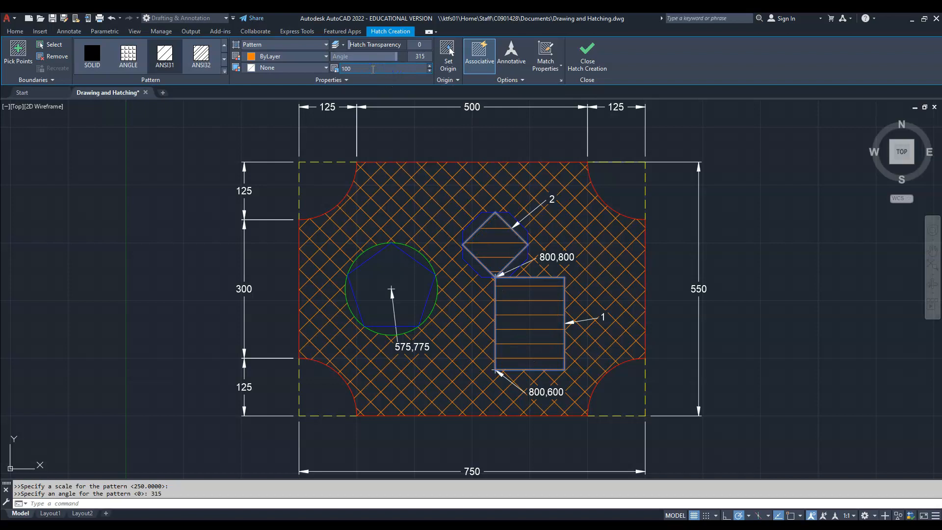
pyautogui.press('Return')
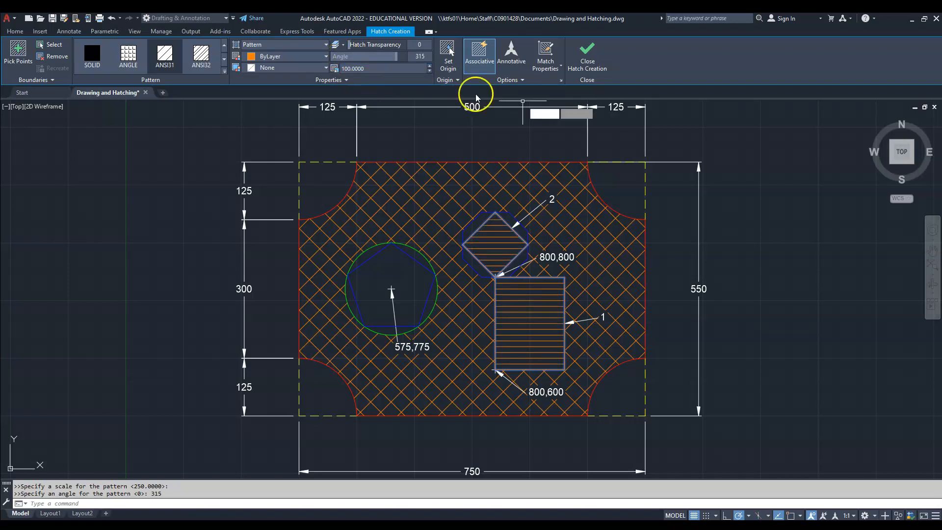
pyautogui.click(592, 60)
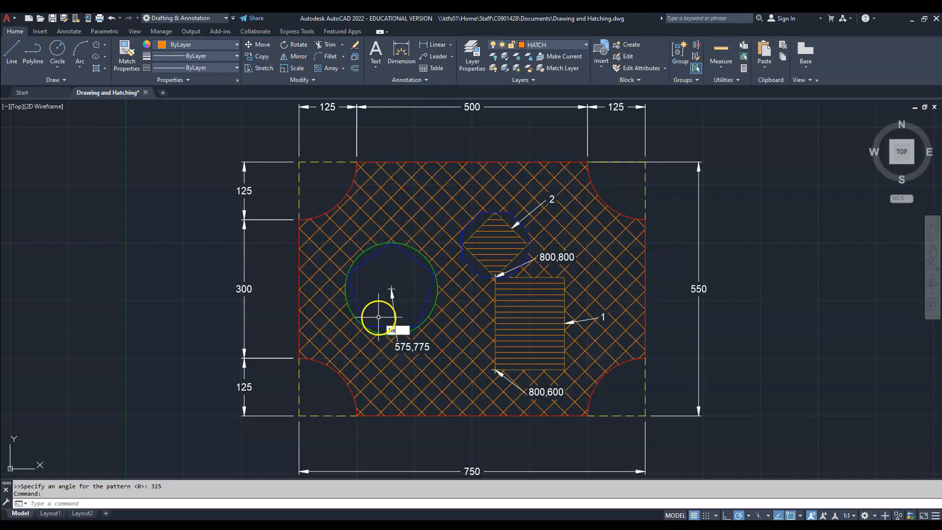
# - Start another hatch and pick all five segments between the circle and the pentagon
pyautogui.write('tch')
pyautogui.press('Return')
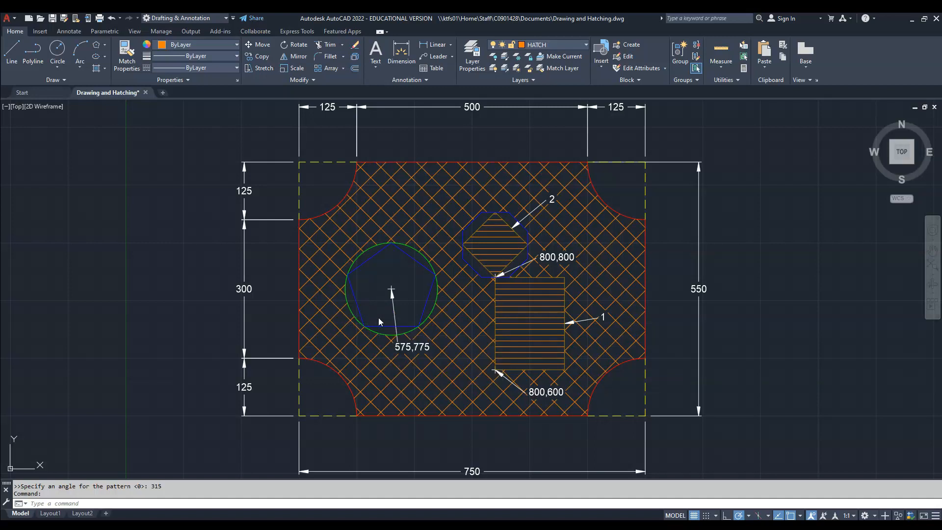
pyautogui.click(430, 299)
pyautogui.click(419, 256)
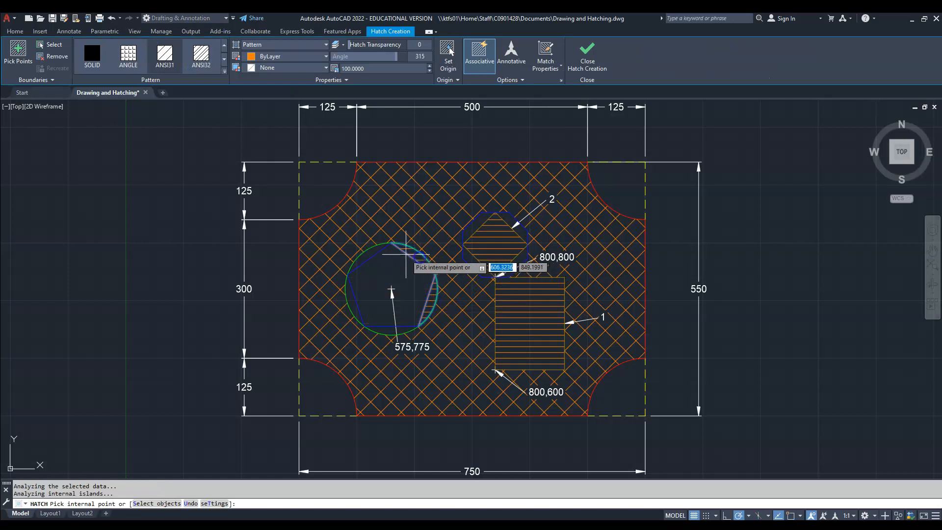
pyautogui.click(368, 255)
pyautogui.click(348, 294)
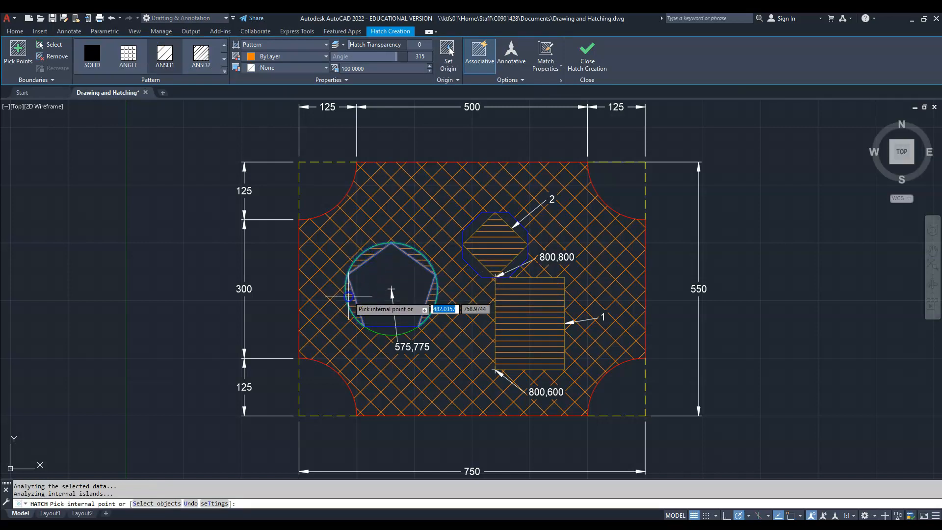
pyautogui.click(389, 331)
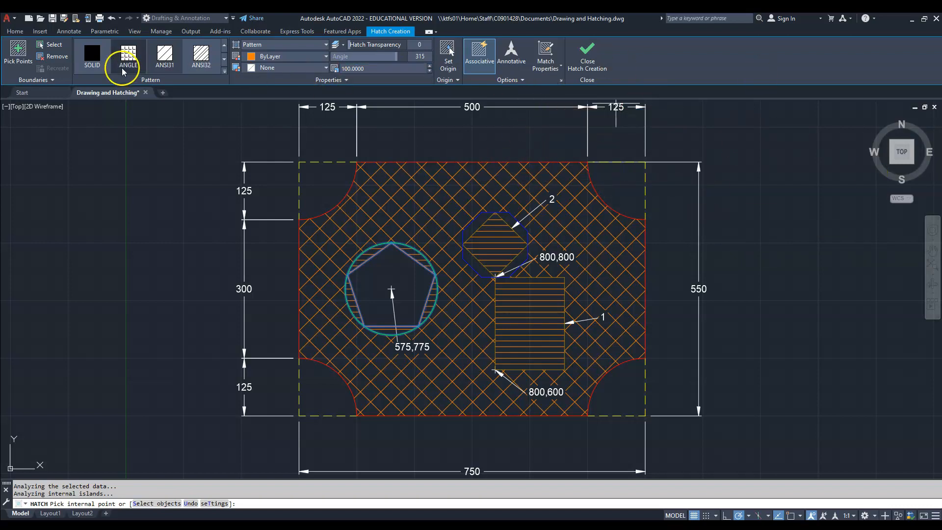
# - Choose the EARTH pattern for the hatch between the circle and the pentagon
pyautogui.click(225, 59)
pyautogui.click(225, 59)
pyautogui.click(225, 59)
pyautogui.click(225, 59)
pyautogui.click(225, 60)
pyautogui.click(225, 59)
pyautogui.click(225, 59)
pyautogui.click(225, 63)
pyautogui.click(224, 63)
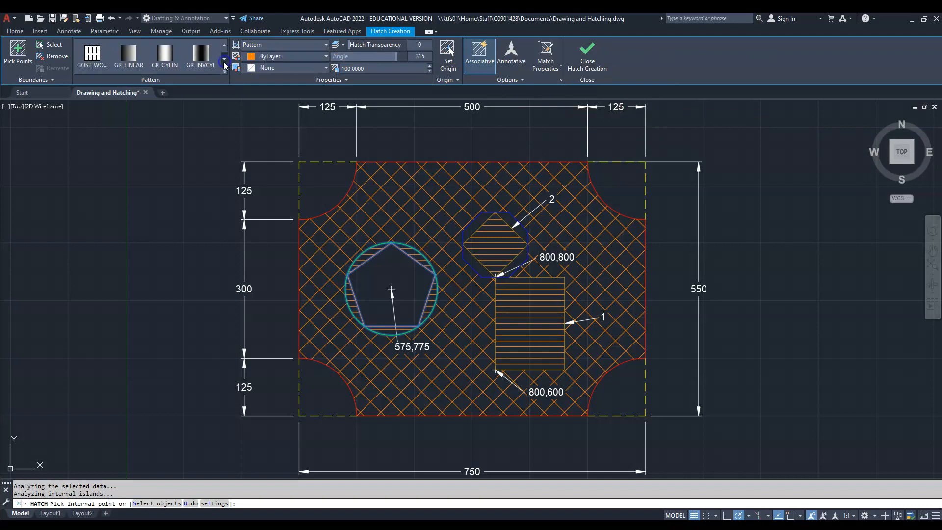
pyautogui.click(225, 47)
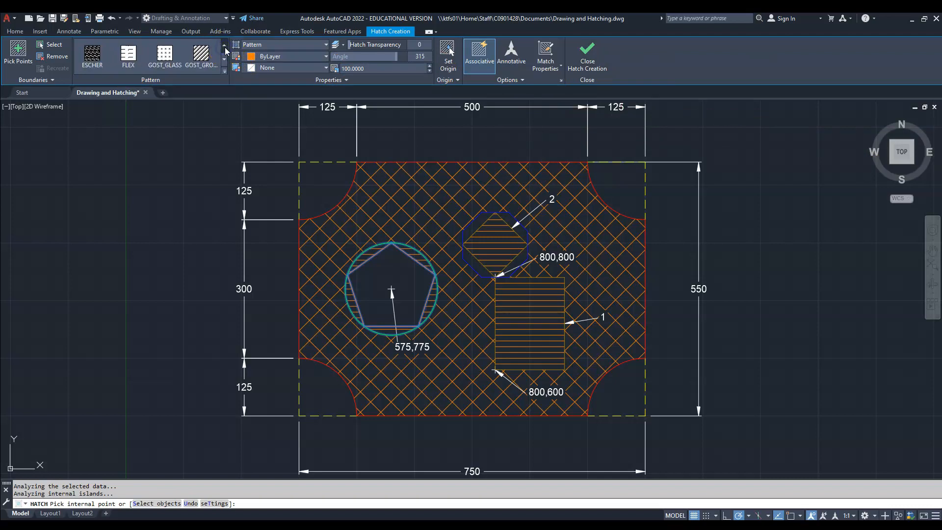
pyautogui.click(225, 47)
pyautogui.click(207, 60)
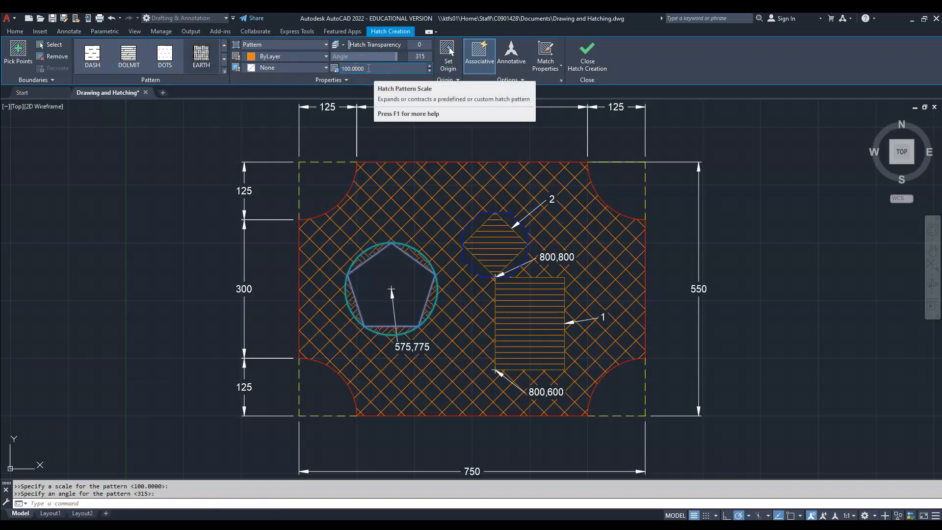
# - Set the scale of the circle segments' hatch to 50, keep its angle at 315, and finish the hatch
pyautogui.click(368, 68)
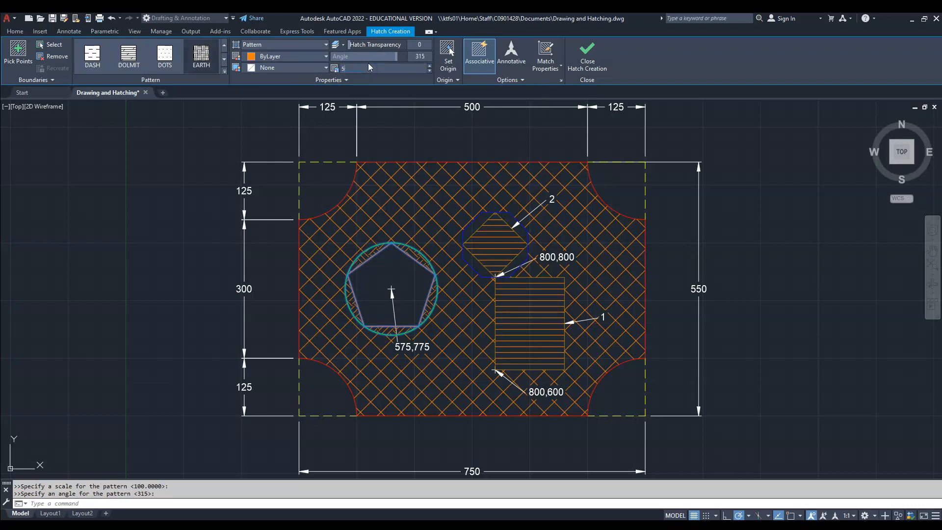
pyautogui.click(419, 56)
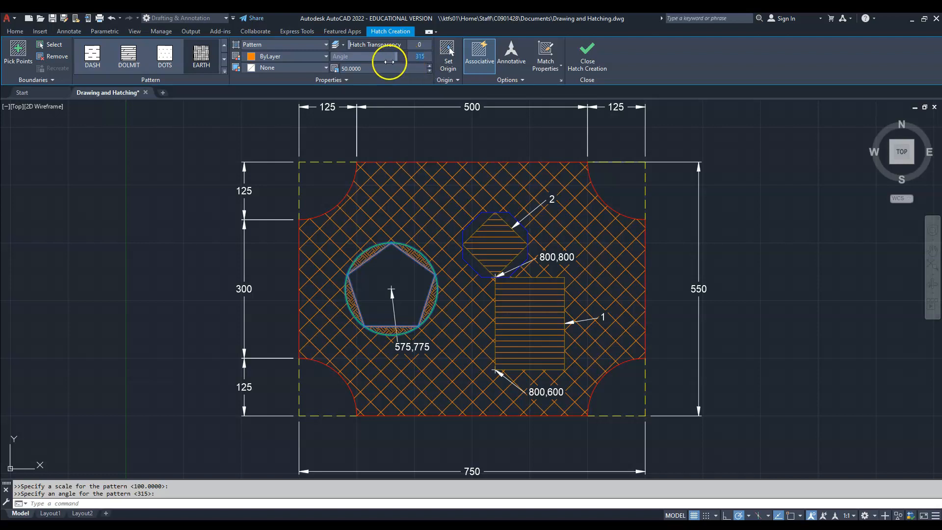
pyautogui.click(588, 55)
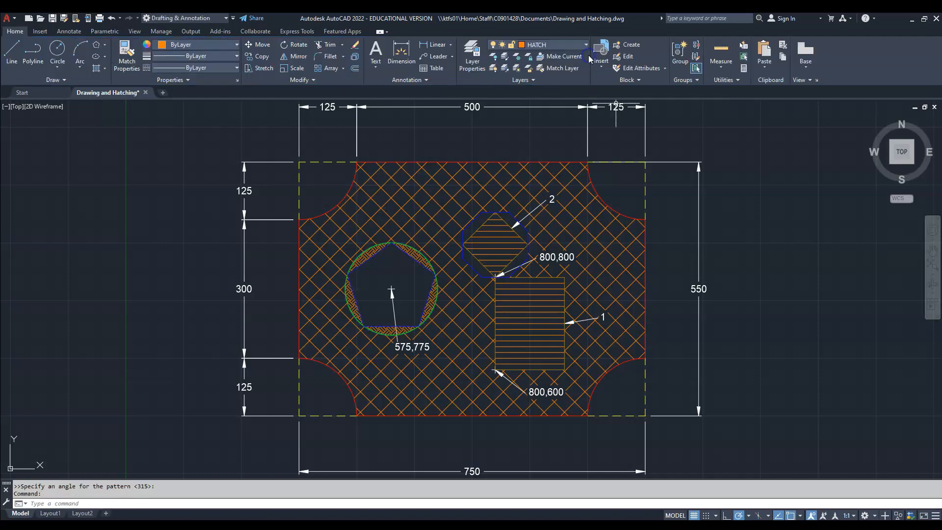